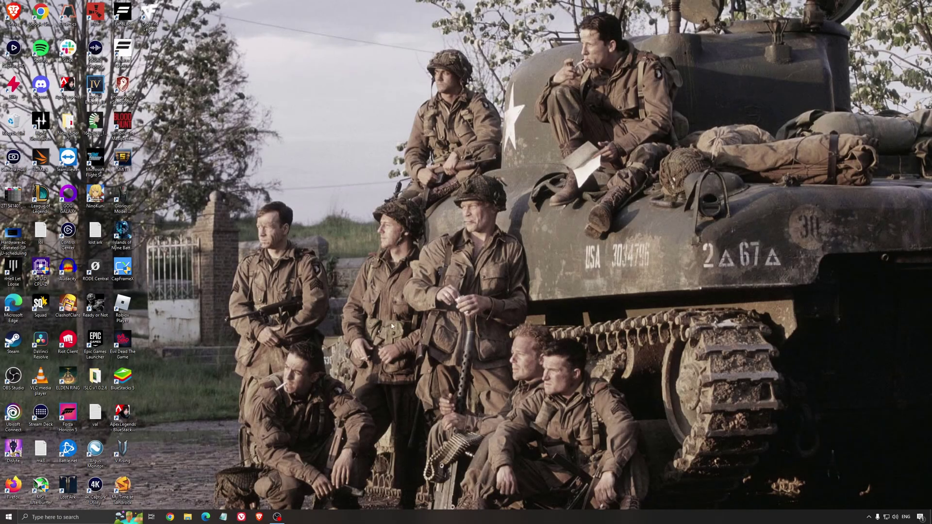
- Start a taskbar search for the Windows Game Mode settings
left_click(82, 517)
- Open Game Mode via search 'game mod', review Xbox Game Bar and Captures, then close Settings
type("game mod")
key("Return")
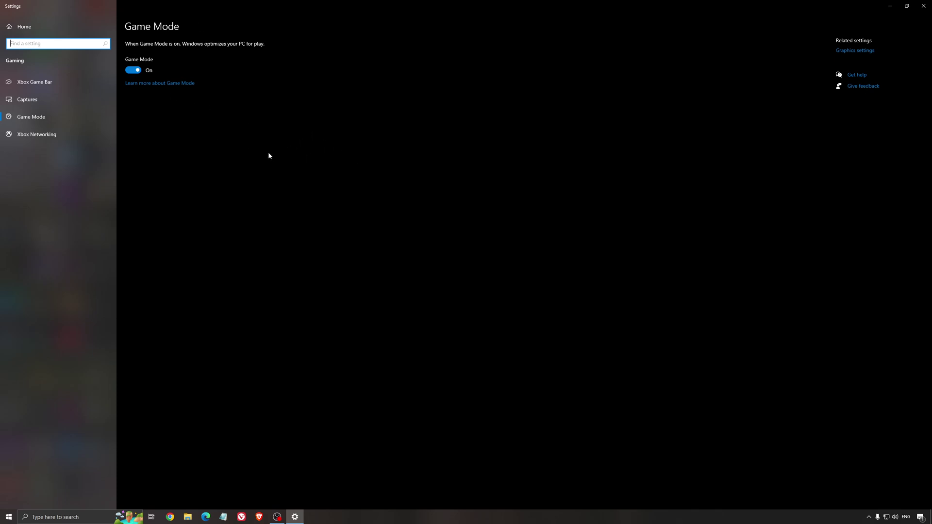
left_click(57, 84)
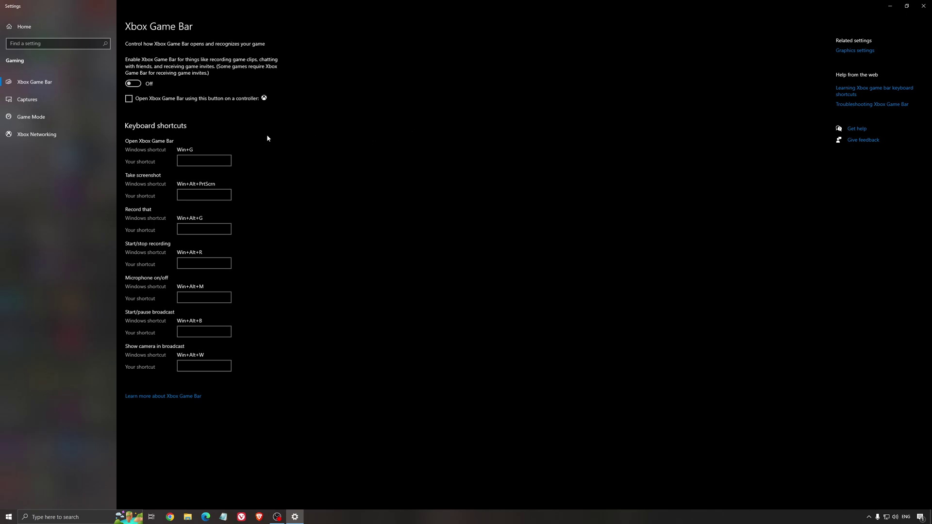
left_click(43, 99)
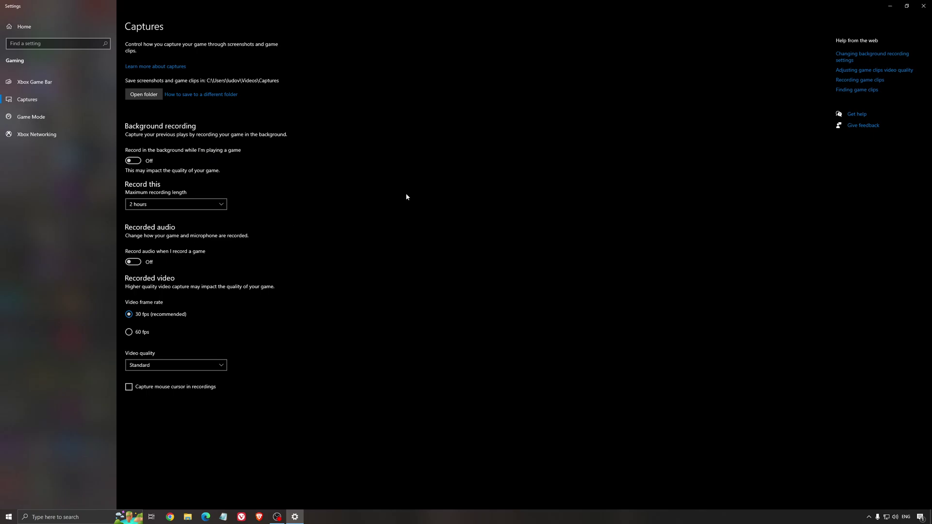
left_click(923, 5)
- View the Hardware-accelerated-GPU-scheduling.jpg screenshot in Photos, then close it
double_click(13, 234)
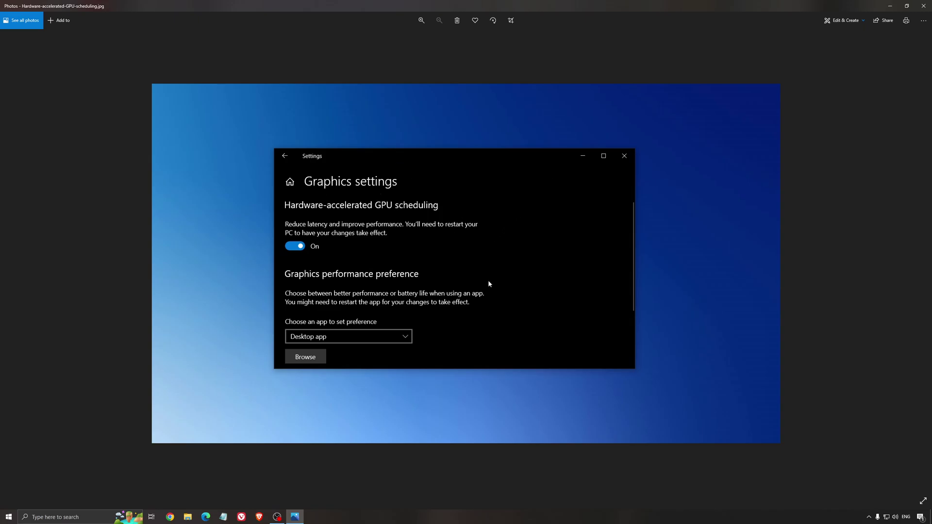
left_click(923, 6)
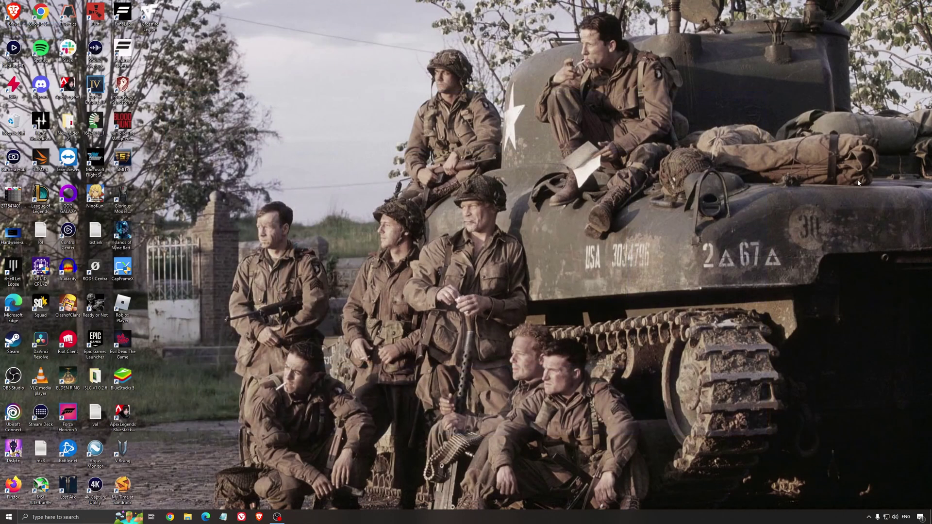
- Launch AMD Software from the tray, check for driver updates, and show the Gaming games list
left_click(868, 517)
left_click(876, 487)
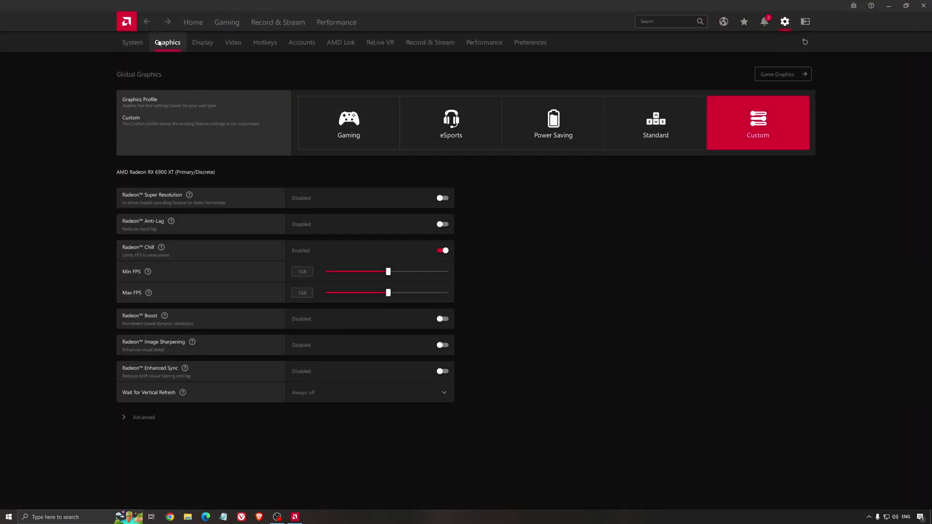
left_click(193, 23)
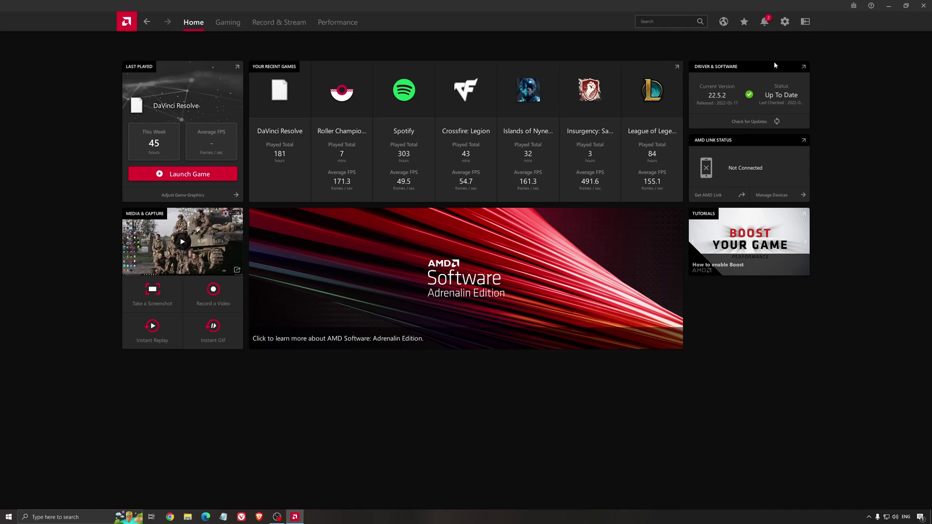
left_click(741, 126)
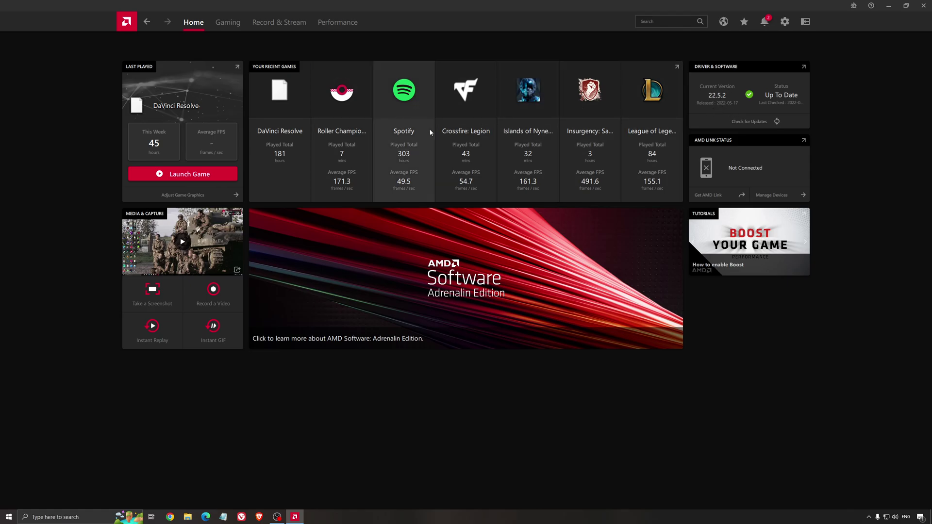
left_click(227, 22)
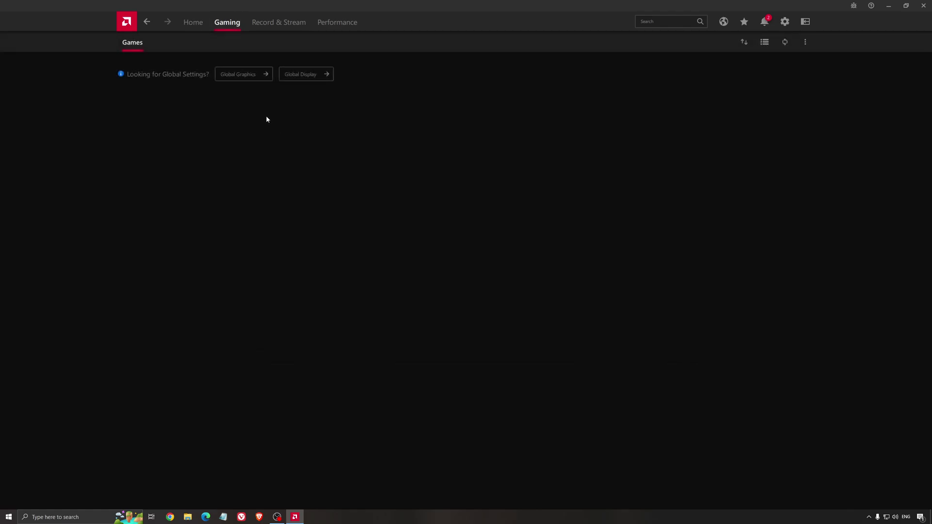
- Review the Custom Global Graphics profile with Radeon Chill at 168 FPS, then close AMD Software
left_click(240, 76)
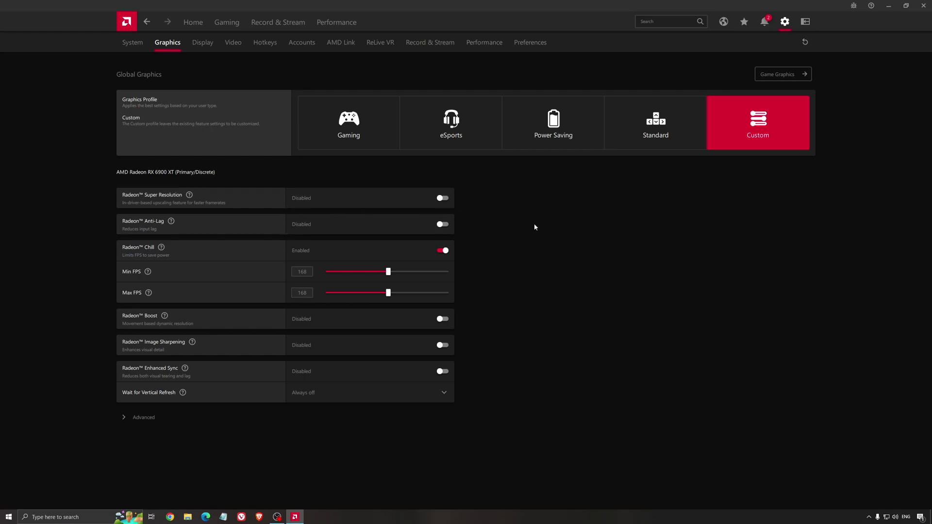
left_click(923, 5)
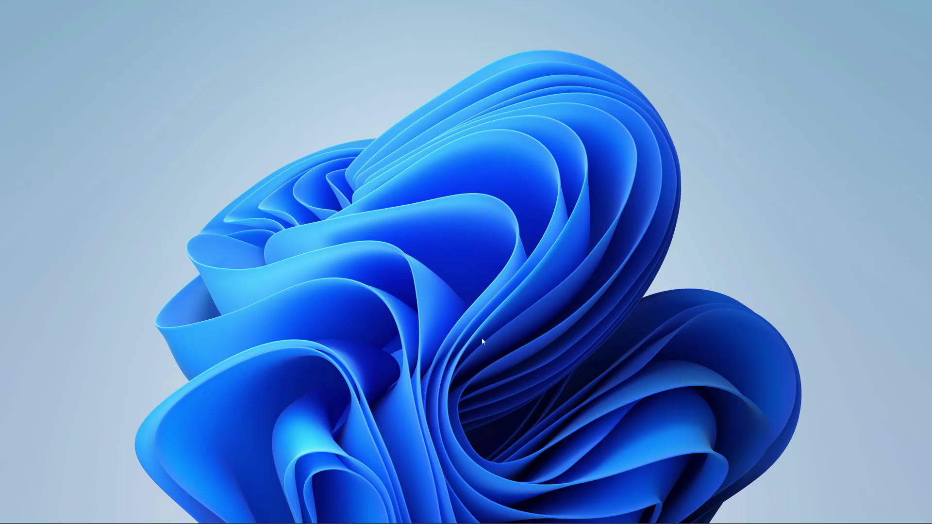
- Launch NVIDIA Control Panel from the NVIDIA tray icon's menu
left_click(838, 516)
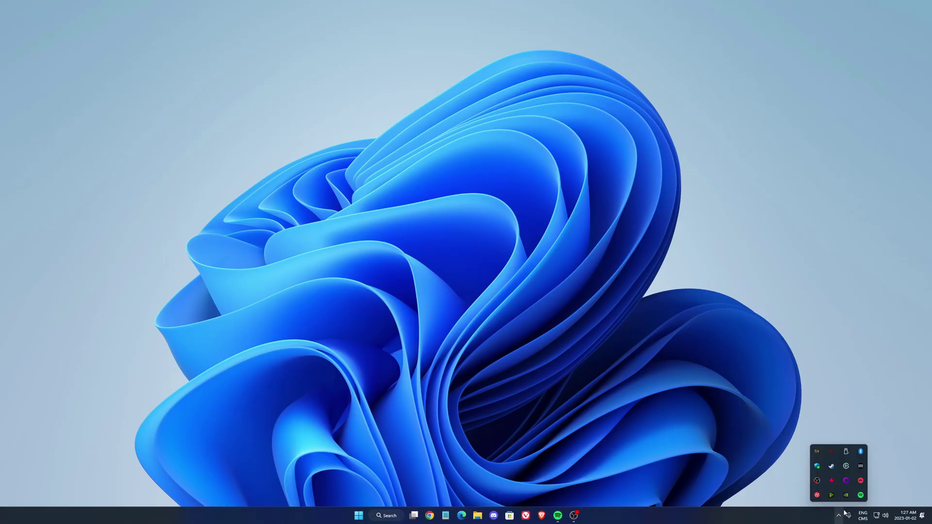
right_click(847, 496)
left_click(864, 469)
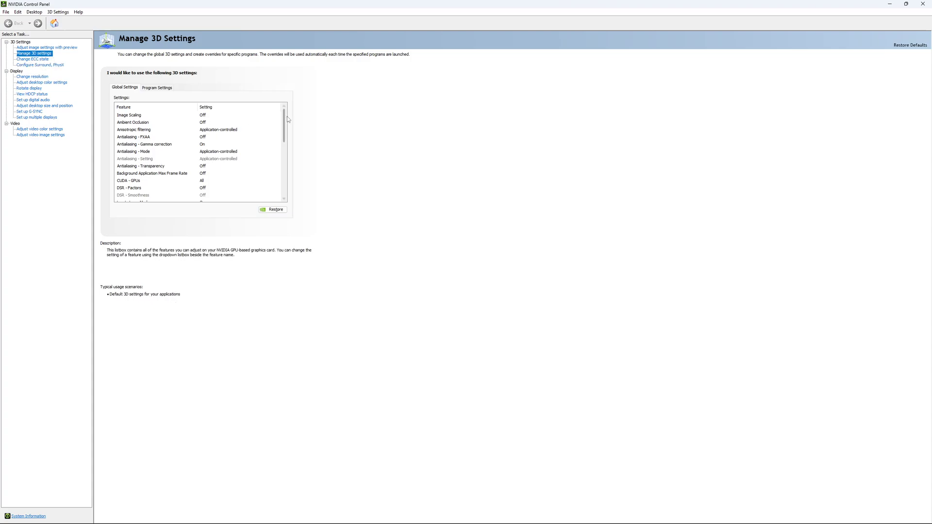
- Try a 124 FPS Max Frame Rate cap, revert it to Off, then open Change ECC State
left_click_drag(286, 114, 287, 138)
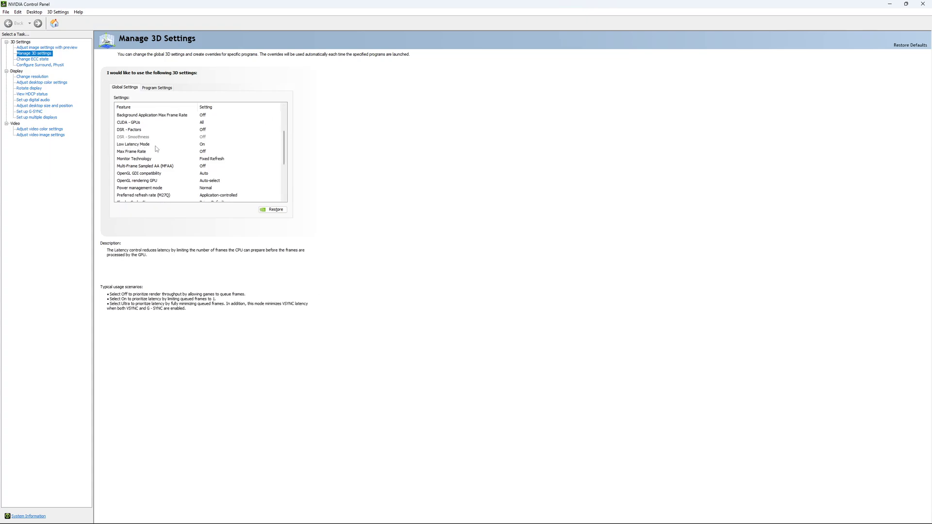
left_click_drag(286, 135, 285, 144)
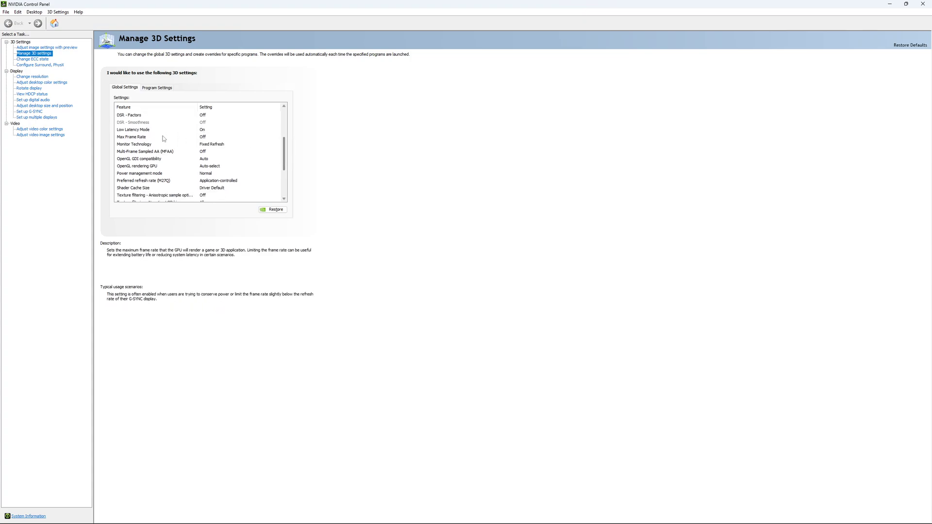
left_click(198, 139)
left_click(201, 138)
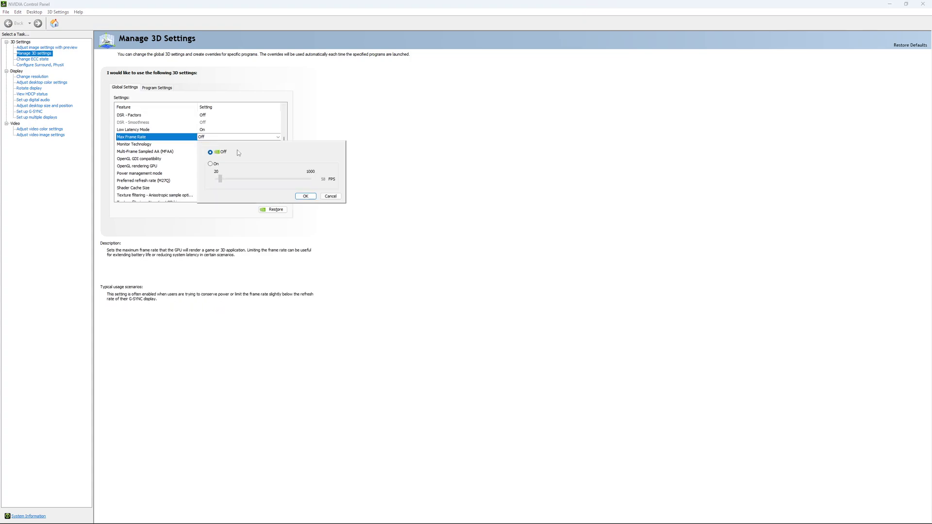
left_click(210, 164)
left_click_drag(220, 179, 233, 186)
left_click(210, 152)
left_click(305, 196)
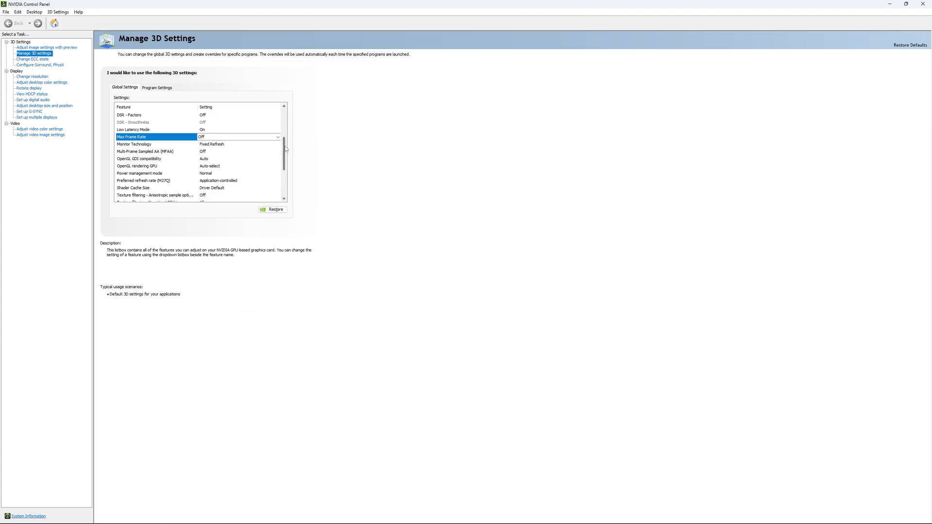
scroll(285, 167, "down", 3)
left_click(43, 59)
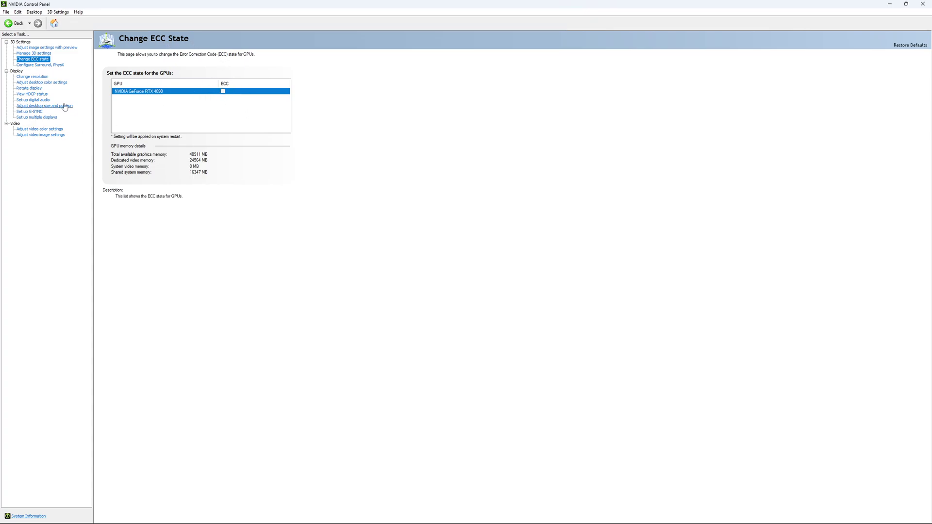
- Confirm 2560 × 1440 keeps its 170Hz refresh rate, then go to the Set up G-SYNC page
left_click(30, 78)
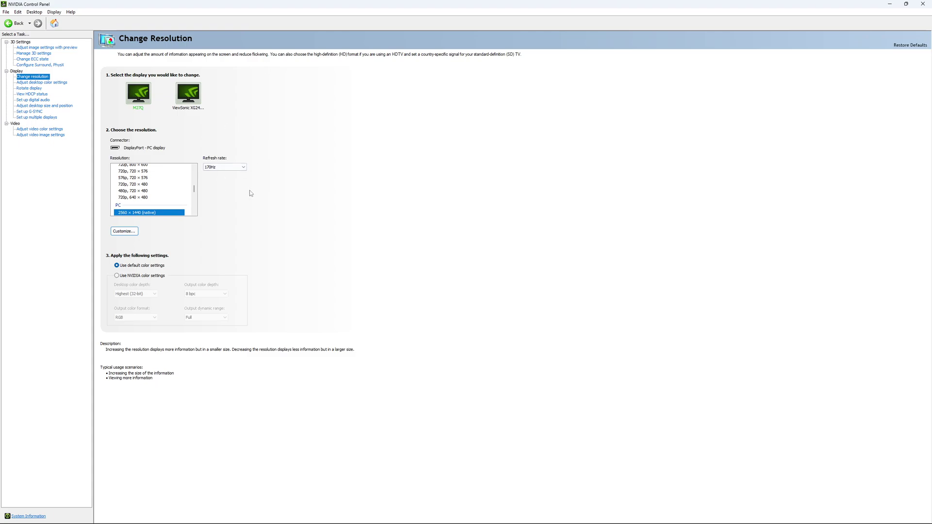
left_click(229, 167)
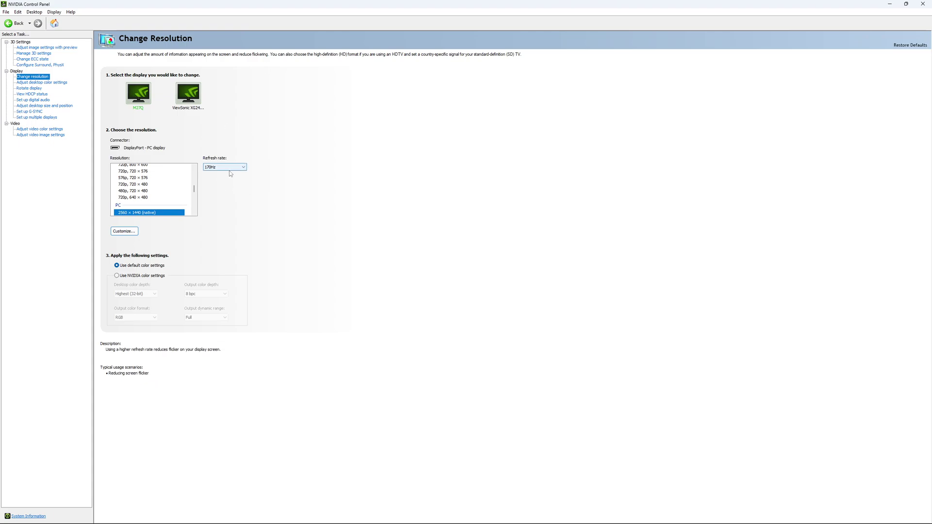
left_click(230, 173)
left_click(241, 167)
left_click(270, 168)
left_click(233, 166)
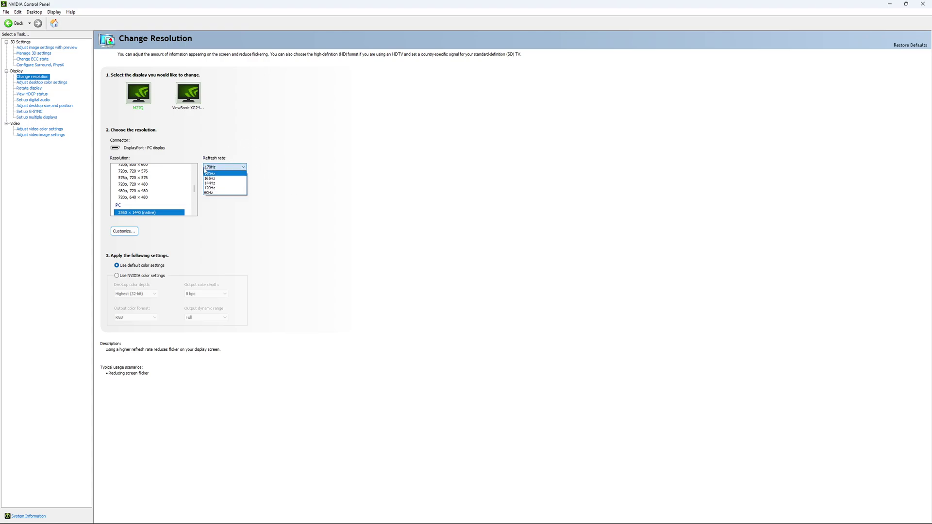
left_click(332, 167)
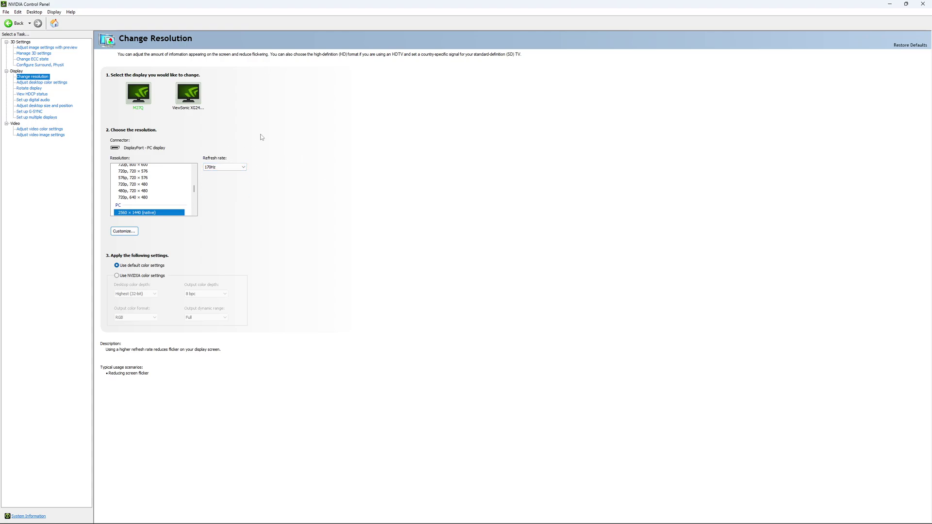
left_click(33, 113)
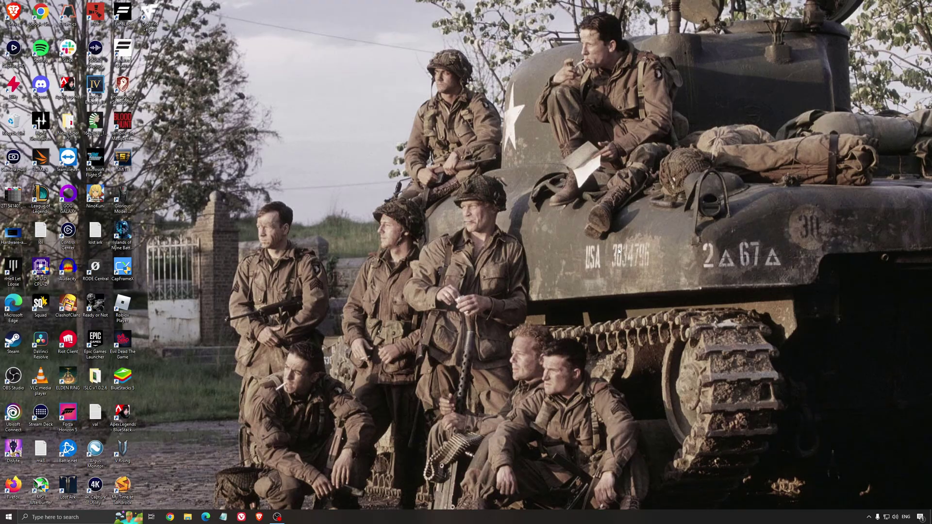
- Confirm High performance is the active power plan, close Power Options, and open the ISLC v1.0.2.6 folder
left_click(90, 522)
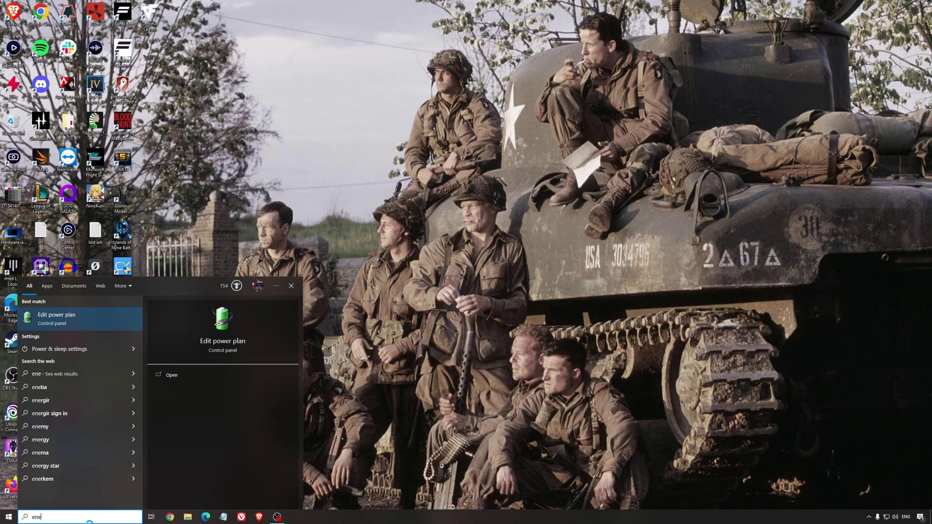
left_click(90, 522)
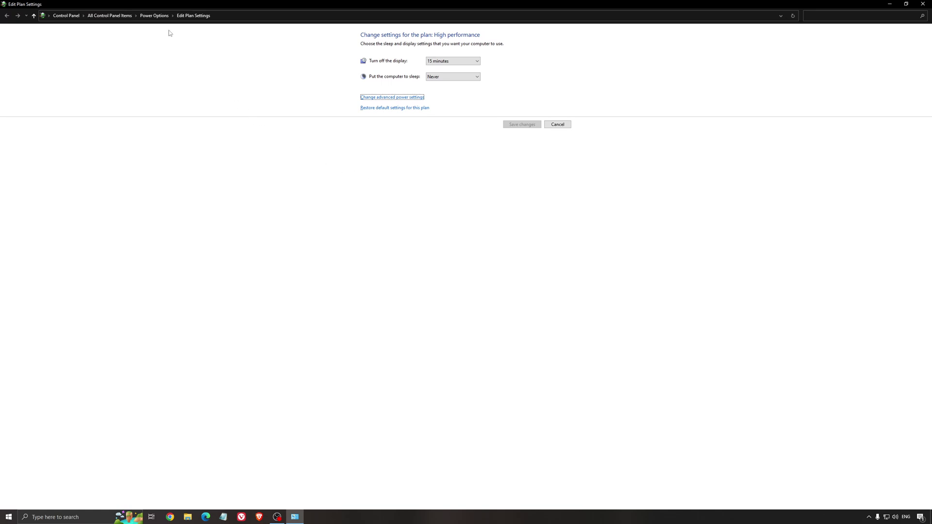
left_click(159, 17)
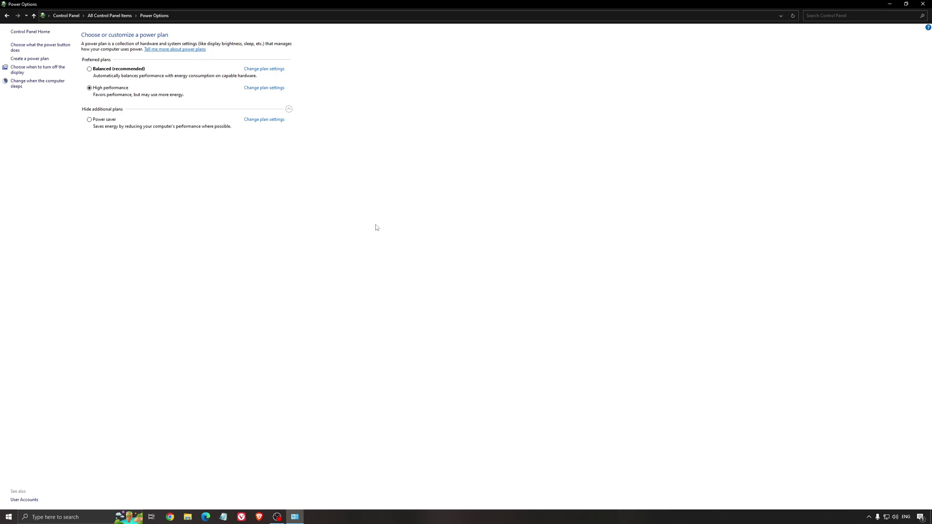
key("alt+F4")
double_click(104, 374)
- Launch the ISLC executable with administrator rights
left_click(128, 83)
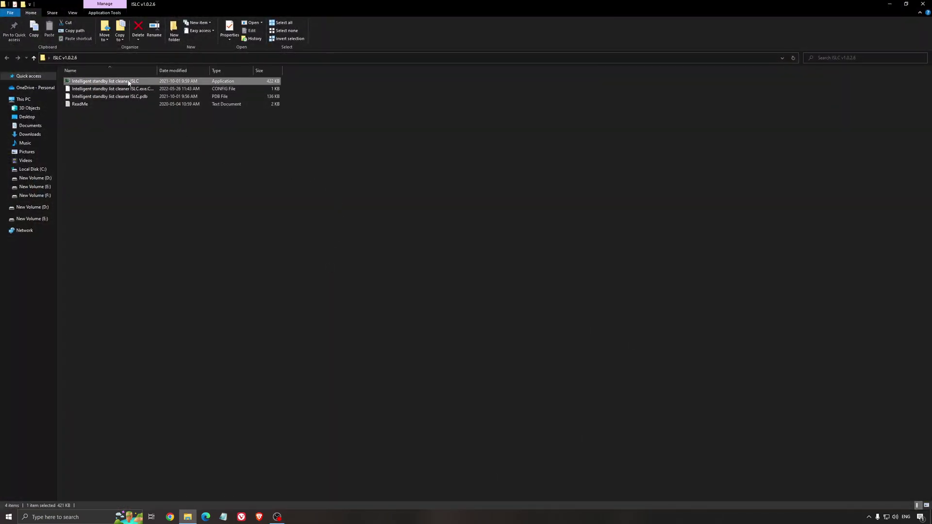
double_click(129, 82)
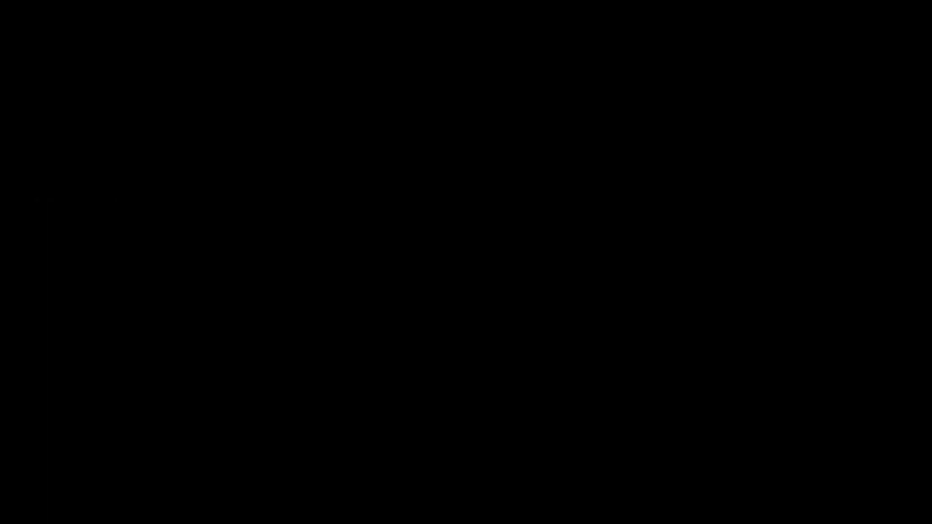
left_click(515, 202)
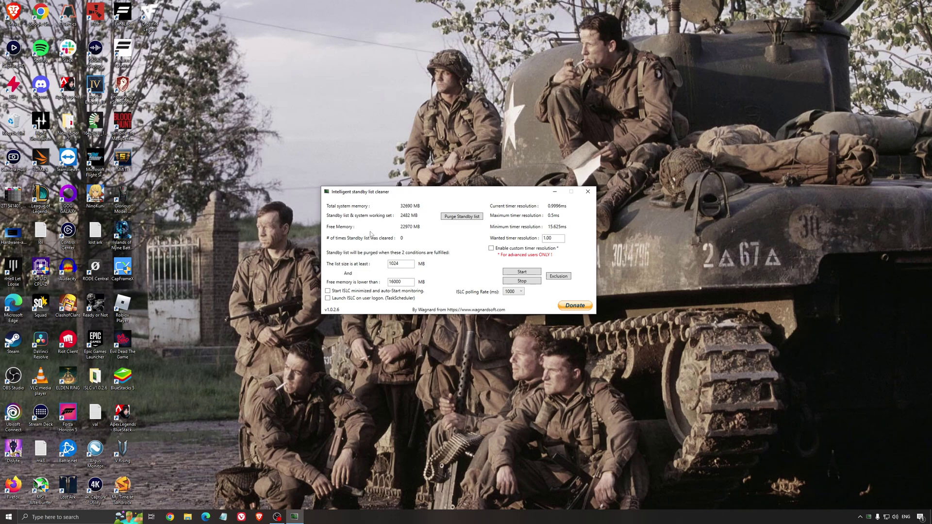
- Start ISLC purging at 1024 MB list size and under 16000 MB free memory, then minimize it
left_click_drag(392, 196, 389, 201)
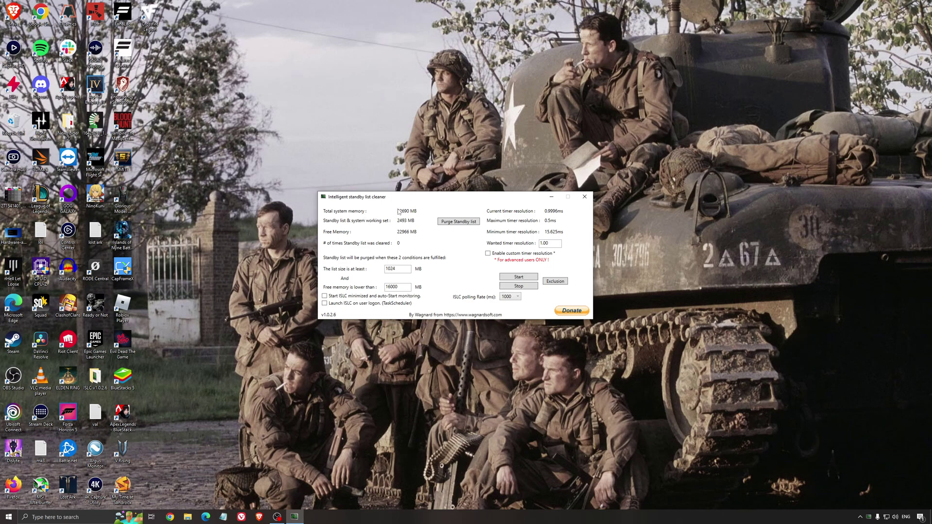
left_click_drag(407, 286, 361, 286)
left_click(521, 276)
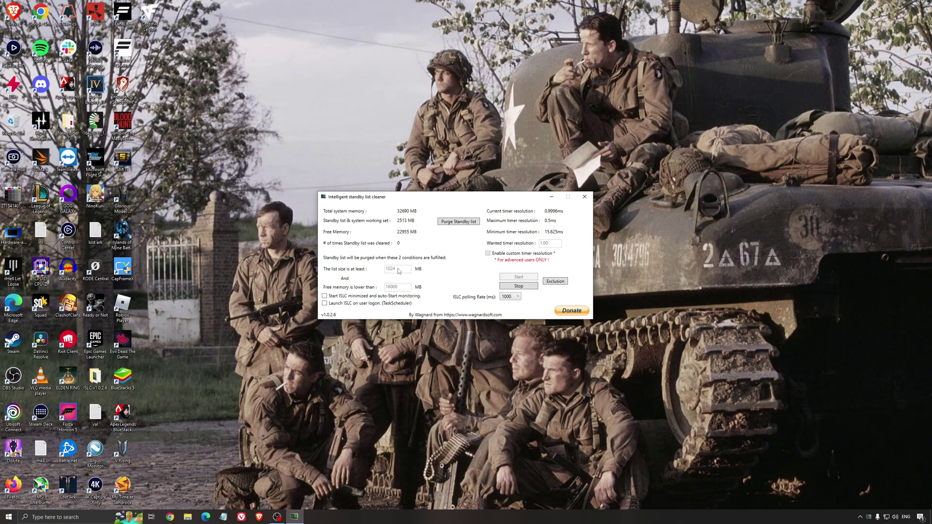
left_click_drag(493, 196, 524, 196)
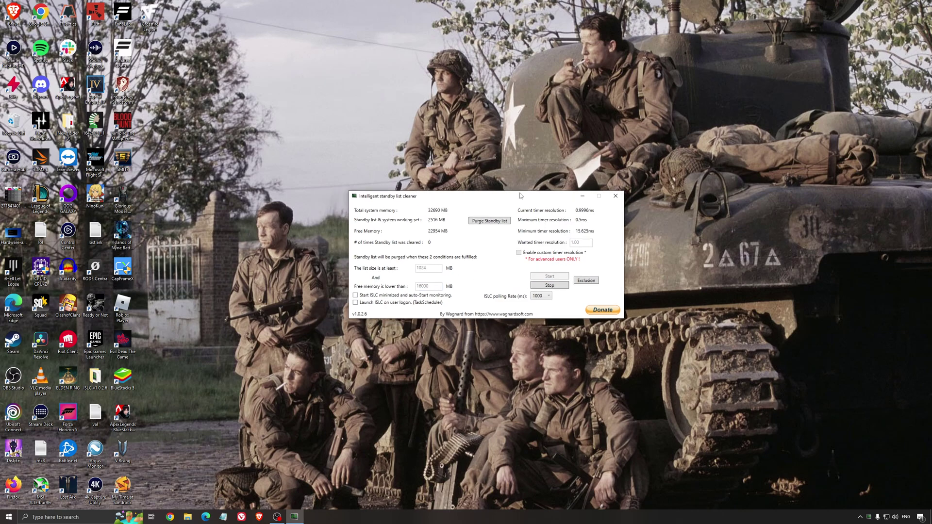
left_click(582, 196)
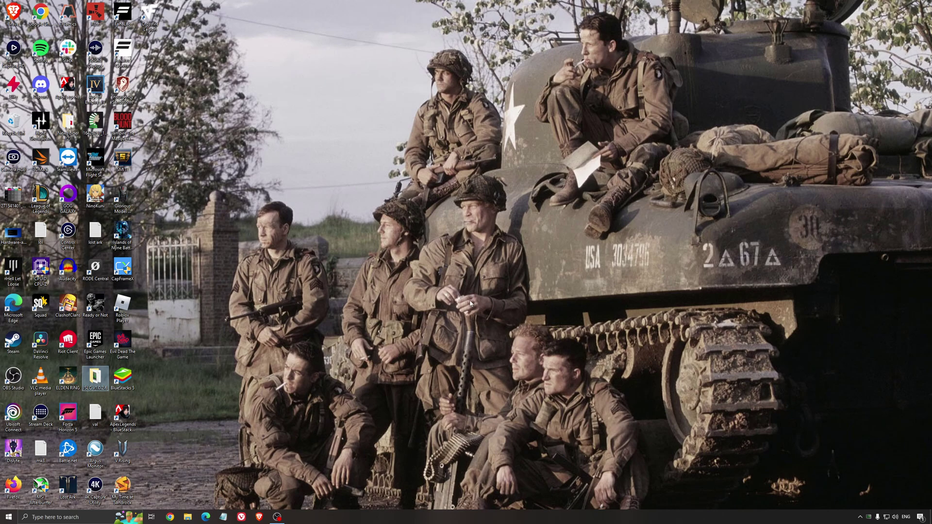
left_click(451, 264)
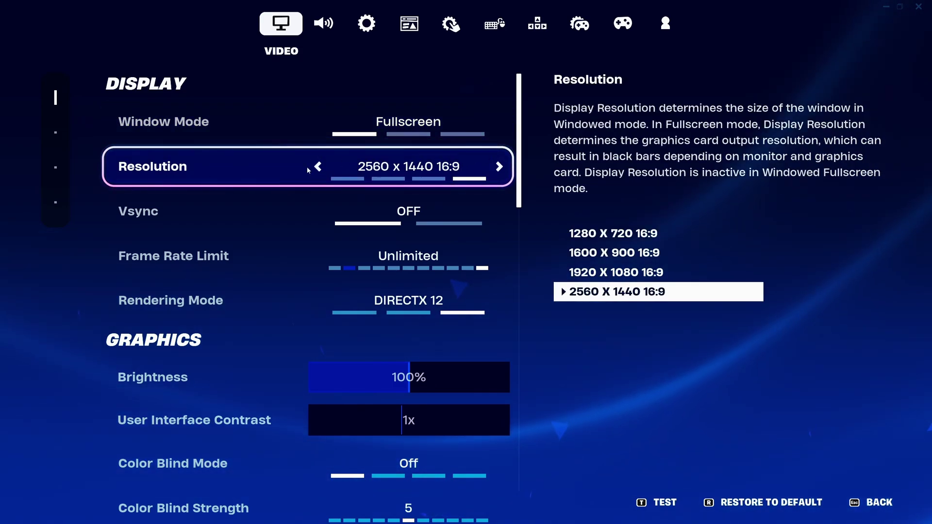
scroll(310, 170, "down", 1)
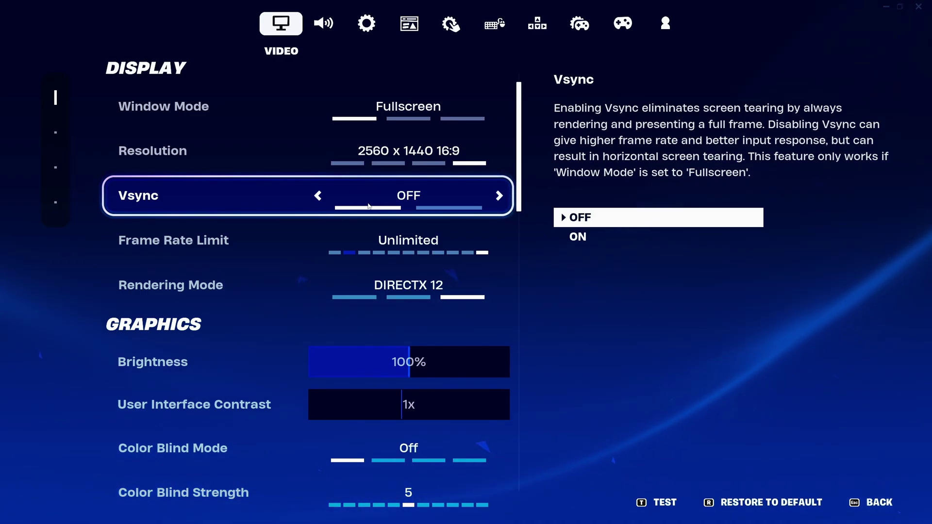
scroll(391, 244, "down", 1)
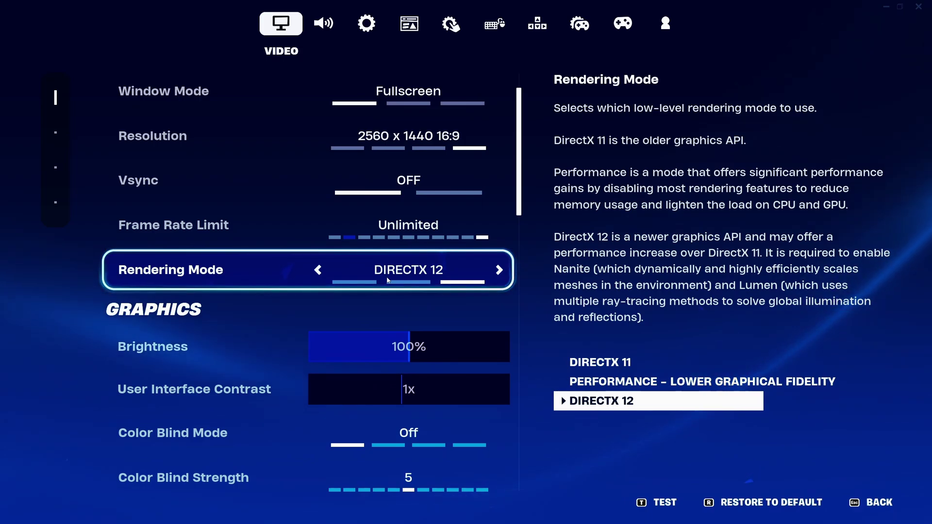
key("Left")
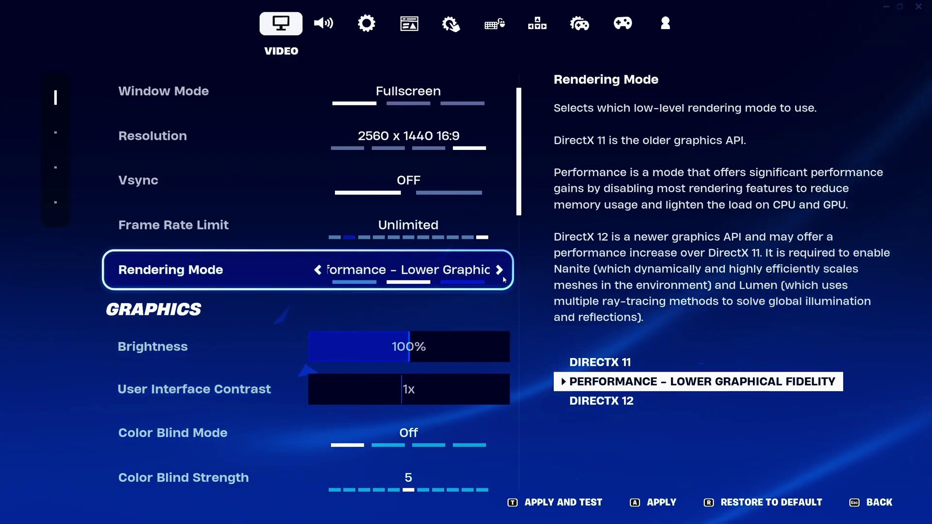
left_click(500, 270)
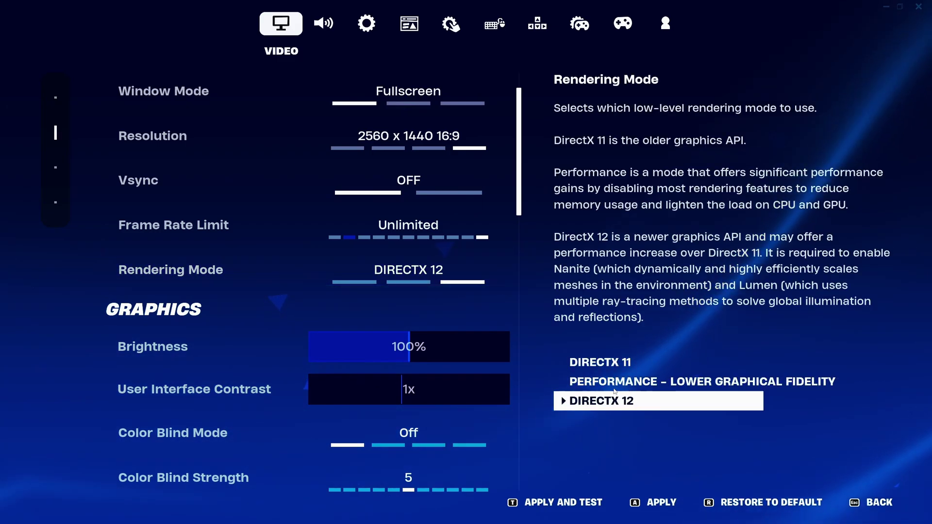
- Return Anti-Aliasing to FXAA after trying TAA and NVIDIA DLSS, and set 3D Resolution to 100%
scroll(438, 290, "down", 3)
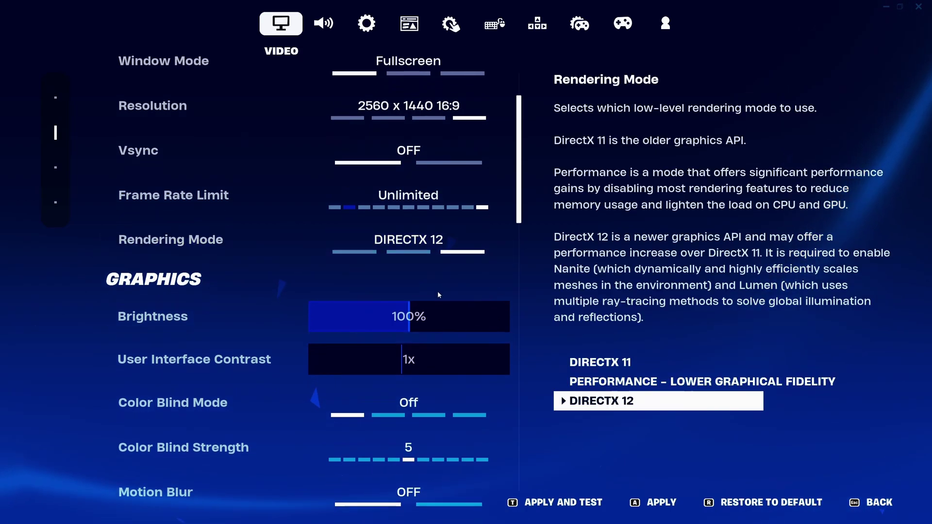
scroll(436, 307, "down", 3)
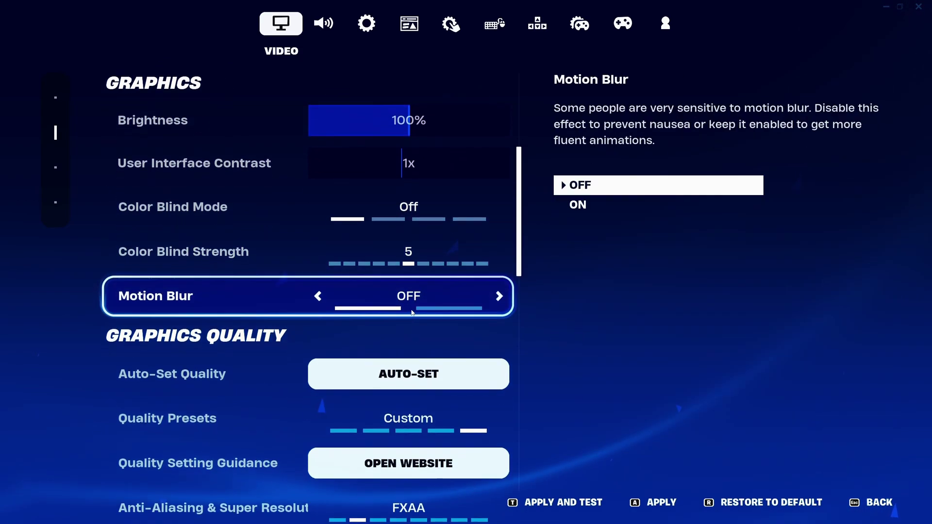
scroll(403, 299, "down", 5)
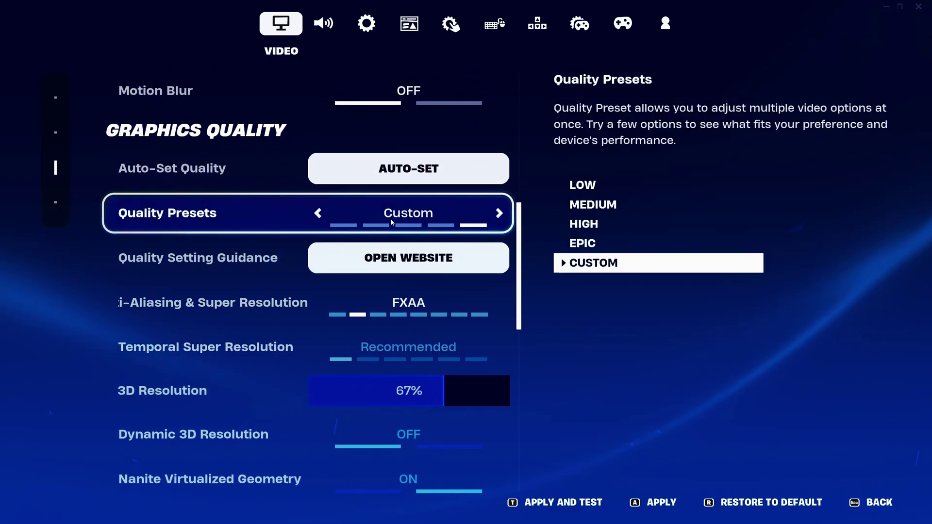
scroll(229, 283, "down", 1)
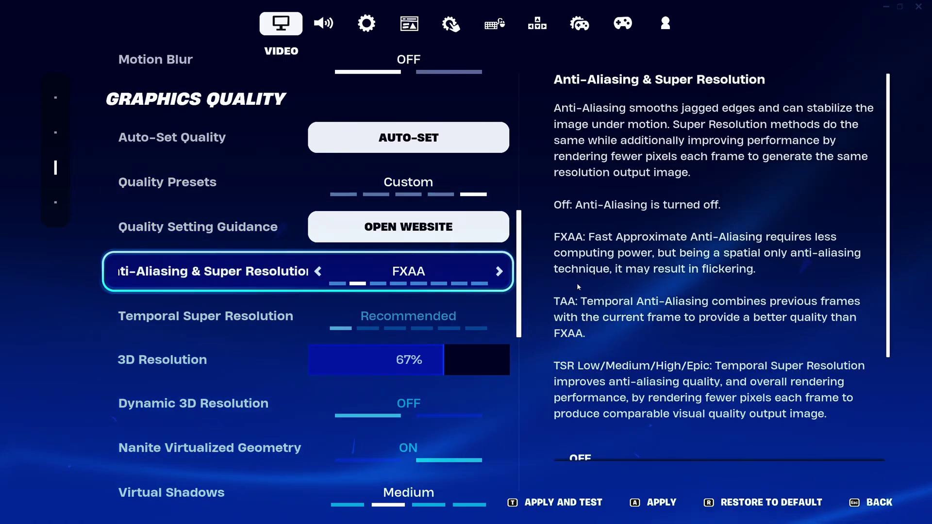
left_click(499, 272)
left_click(499, 272)
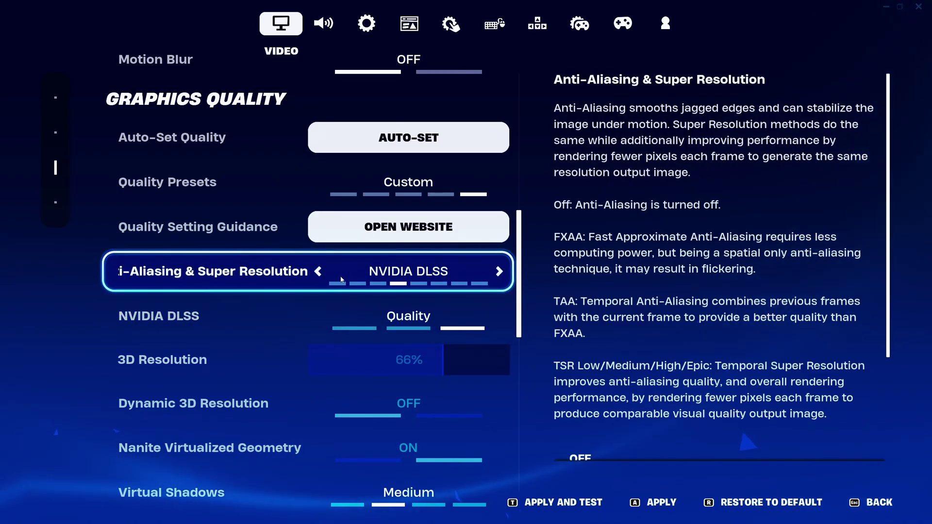
key("Left")
key("Left")
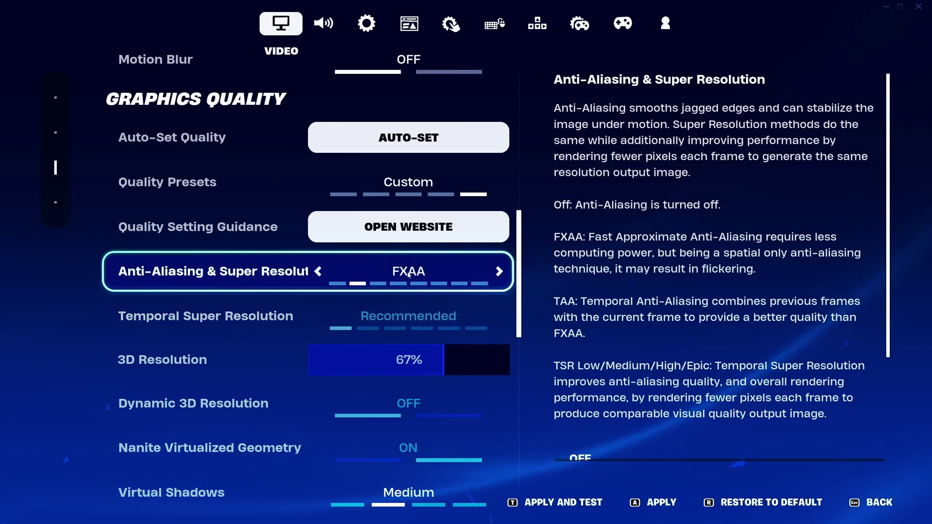
left_click(507, 359)
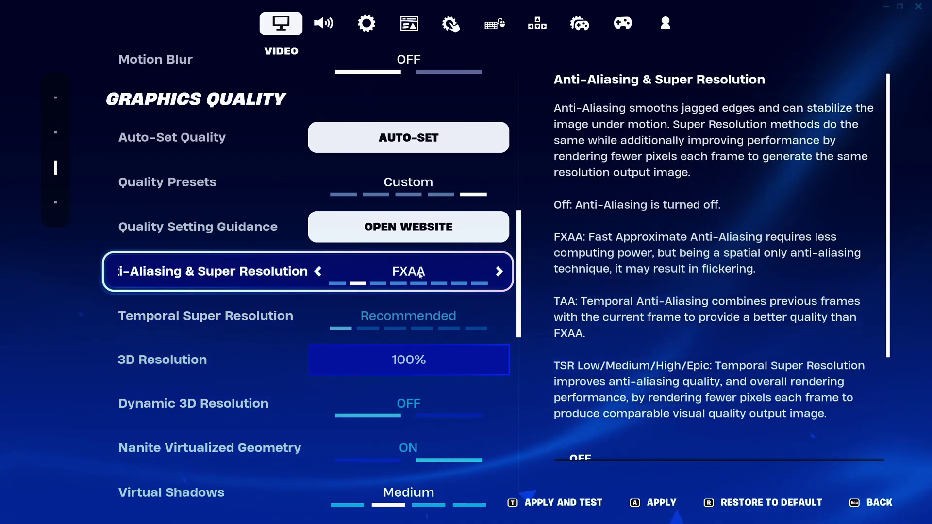
left_click(494, 277)
left_click(494, 278)
scroll(415, 392, "down", 3)
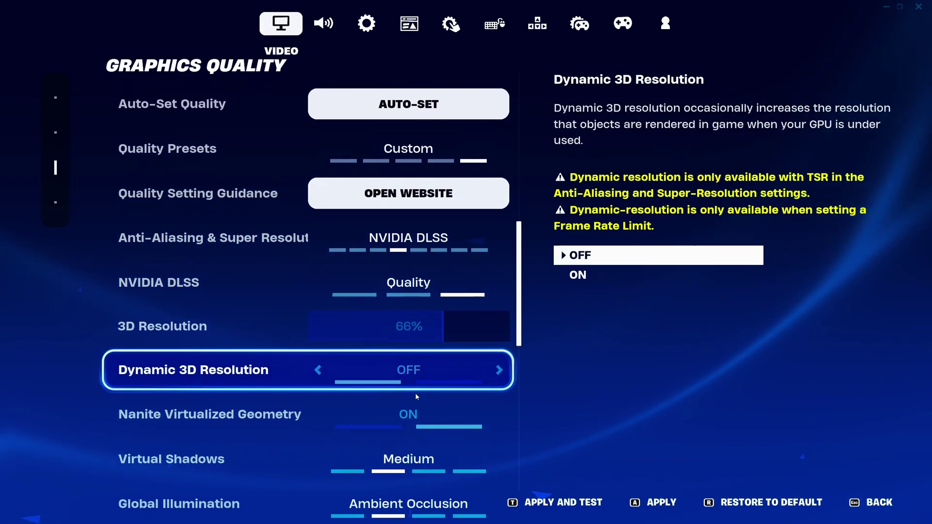
scroll(416, 406, "down", 1)
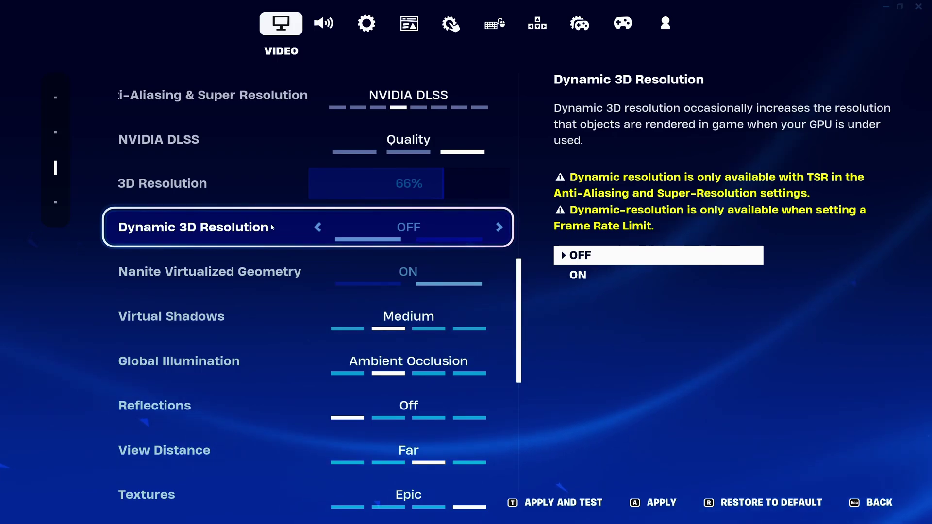
scroll(271, 227, "down", 1)
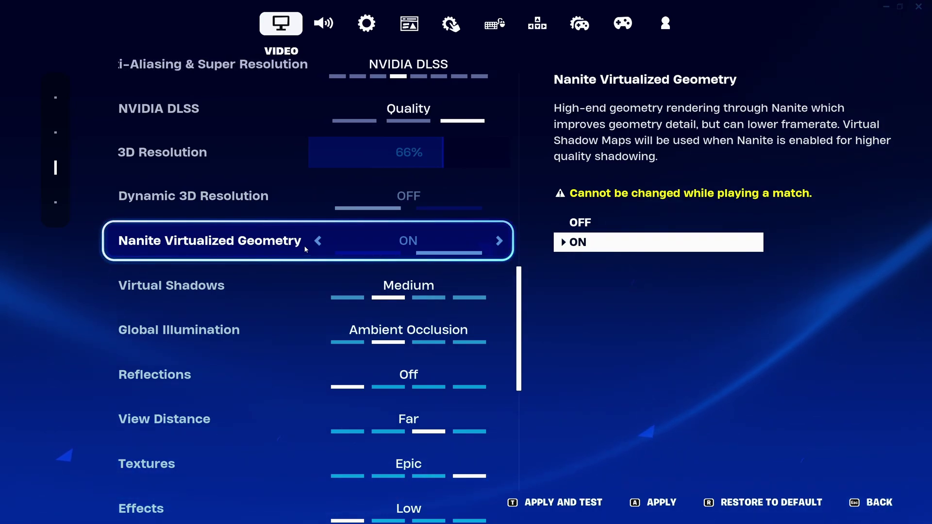
scroll(392, 246, "down", 2)
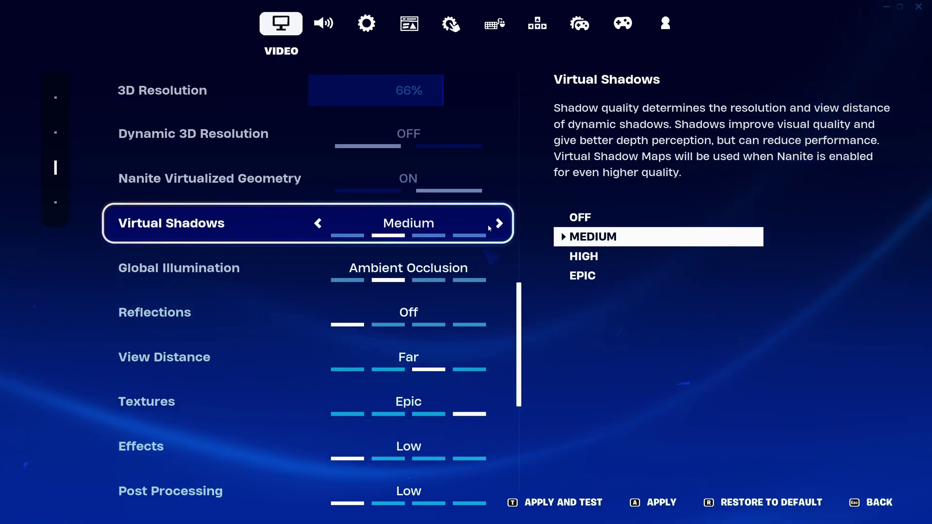
left_click(323, 224)
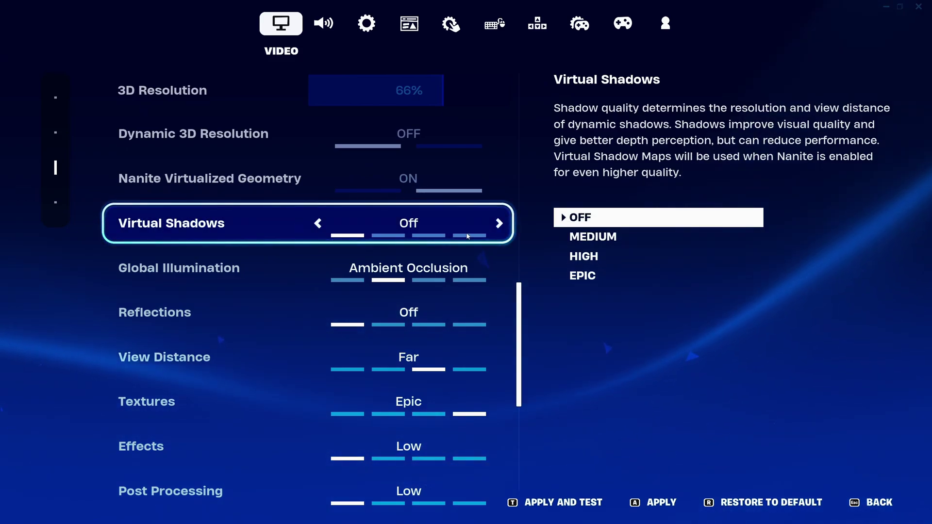
left_click(498, 223)
scroll(155, 272, "down", 1)
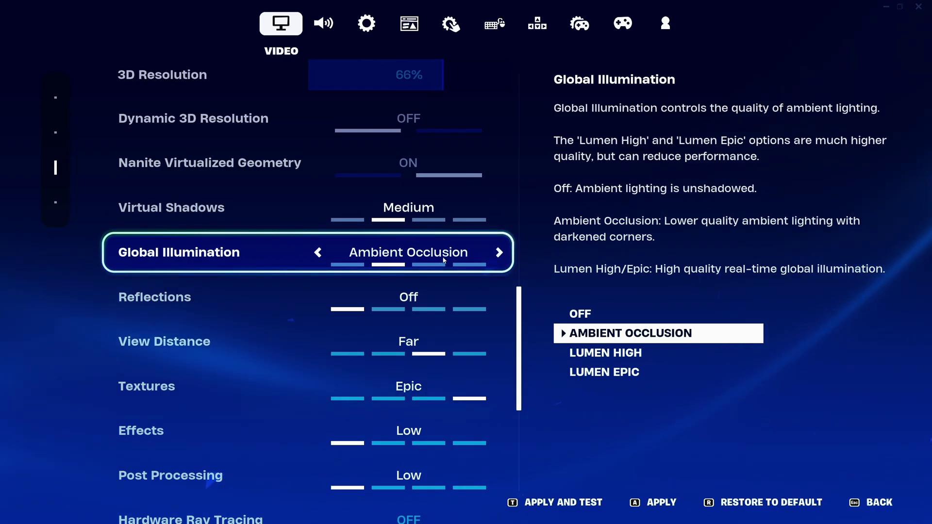
- Keep Global Illumination on Ambient Occlusion and lower View Distance from Far to Medium
key("Left")
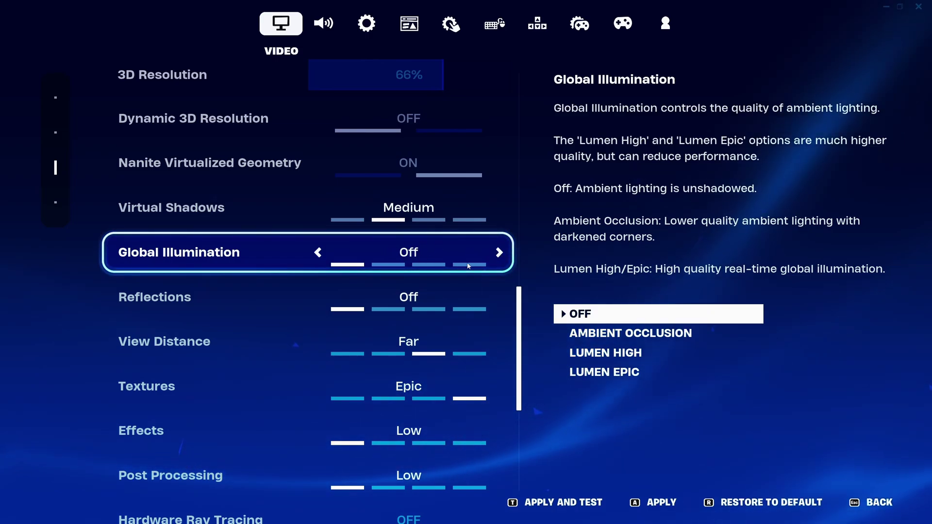
left_click(497, 255)
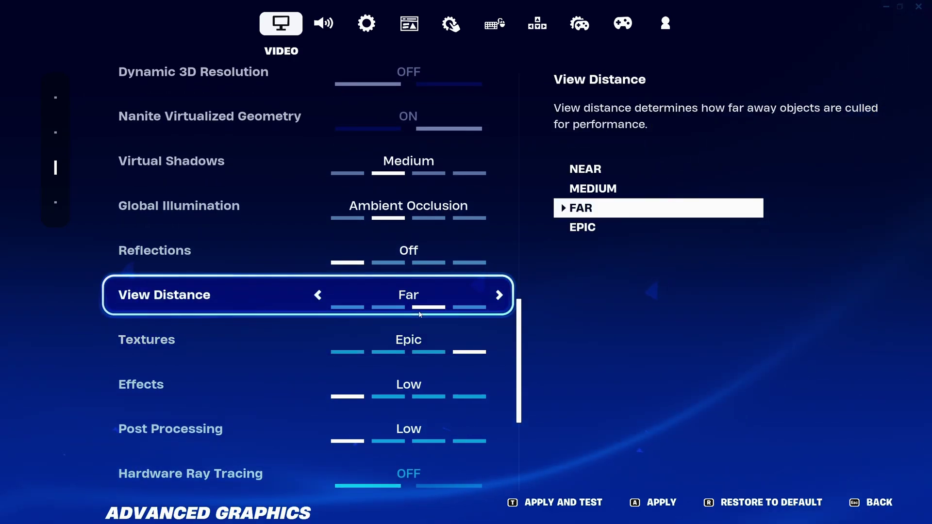
left_click(323, 293)
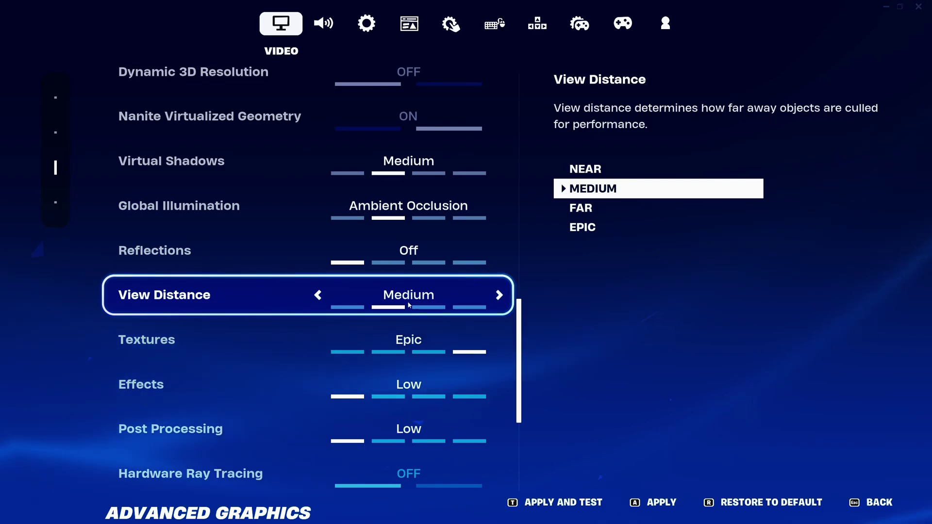
- Step Textures down through High, Medium and Low, then set it back to Epic
scroll(396, 308, "down", 1)
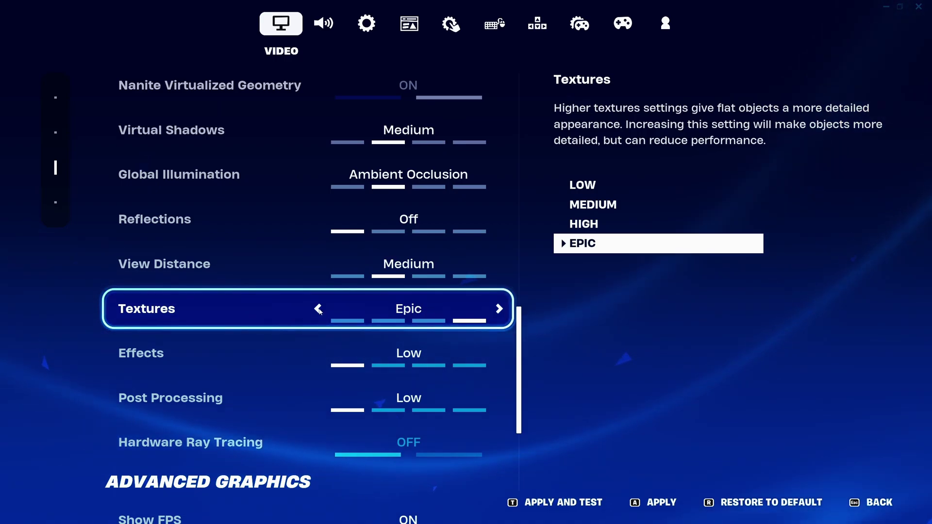
left_click(318, 309)
left_click(318, 309)
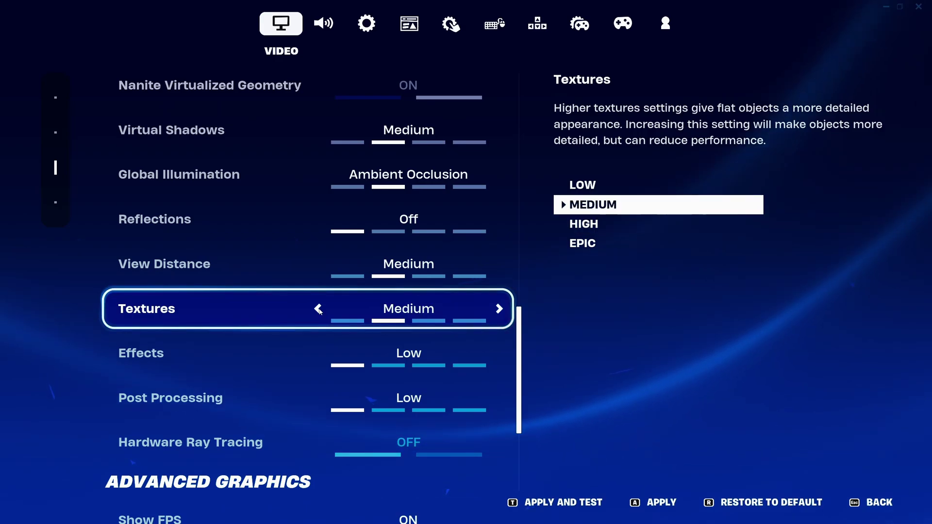
left_click(318, 309)
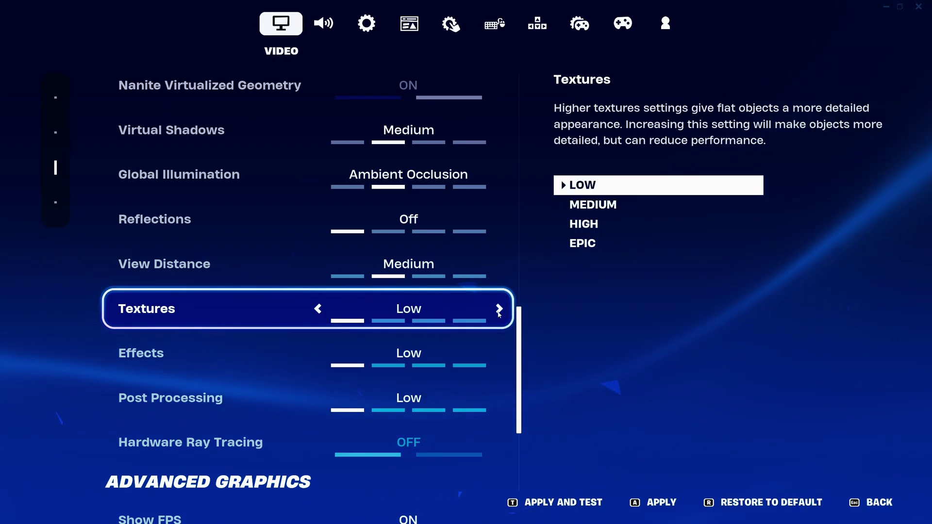
left_click(499, 309)
left_click(498, 309)
left_click(499, 309)
scroll(499, 313, "down", 1)
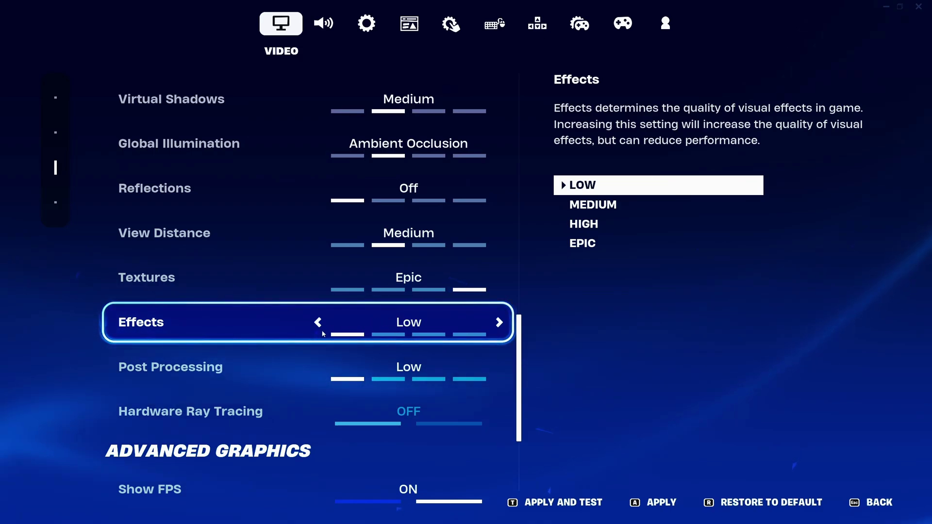
- Cycle Post Processing through Epic, High and Medium, ending on Low
scroll(421, 327, "down", 1)
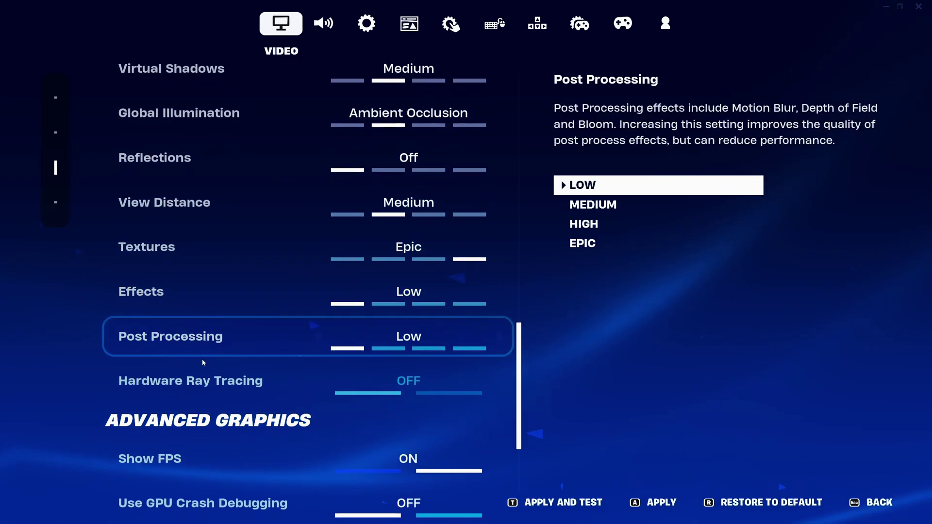
left_click(498, 340)
left_click(498, 339)
left_click(498, 339)
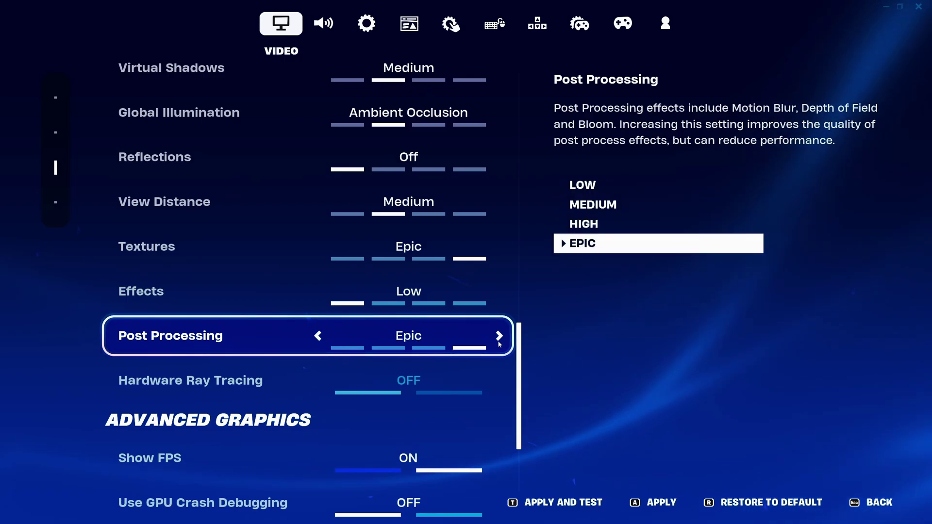
left_click(317, 337)
left_click(317, 337)
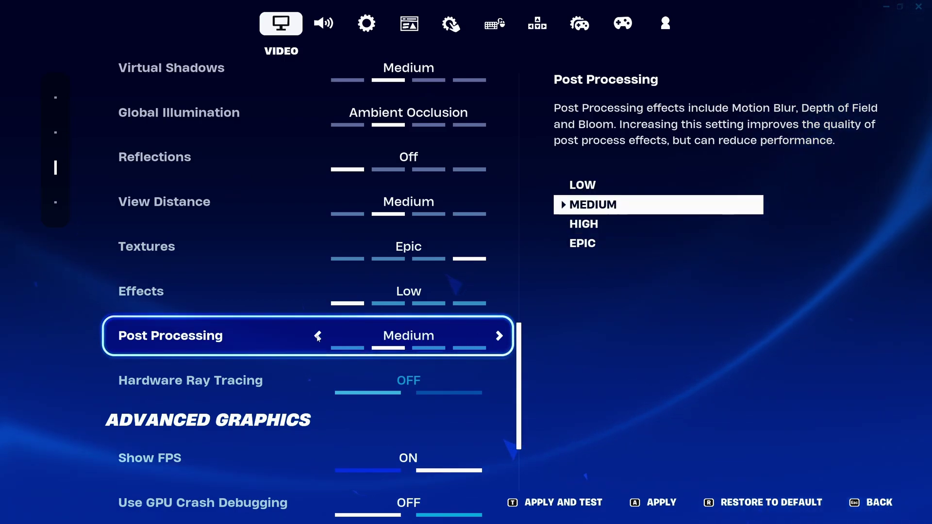
left_click(500, 339)
left_click(318, 337)
left_click(318, 337)
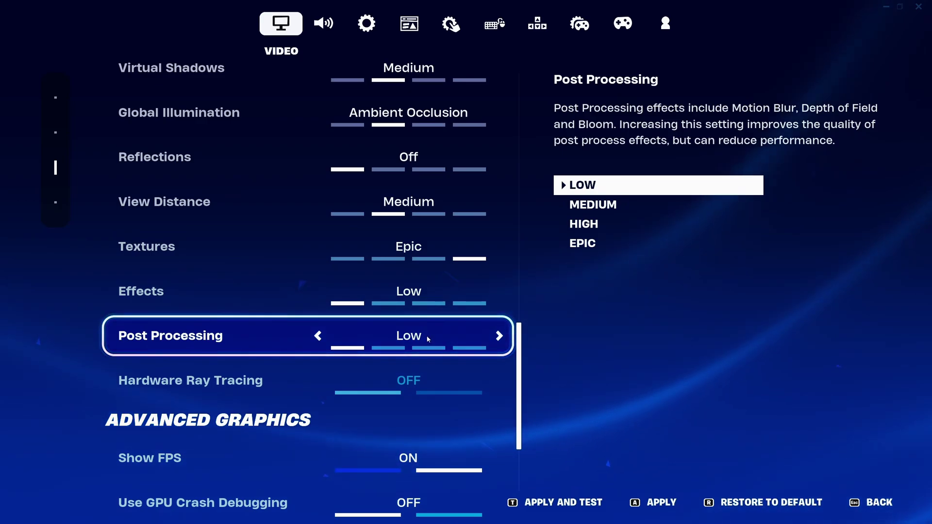
- Confirm Show FPS is on, then bring up the Audio settings
scroll(431, 344, "down", 2)
scroll(437, 348, "down", 1)
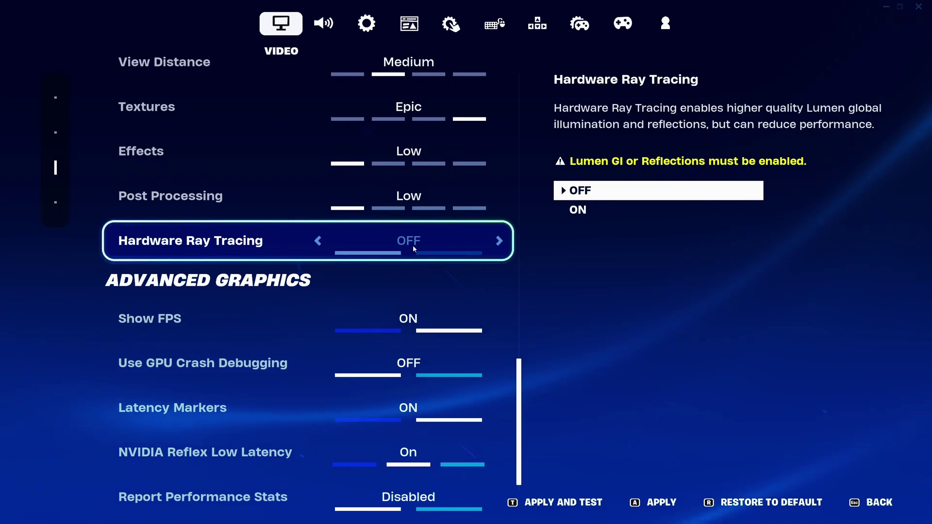
scroll(453, 252, "down", 1)
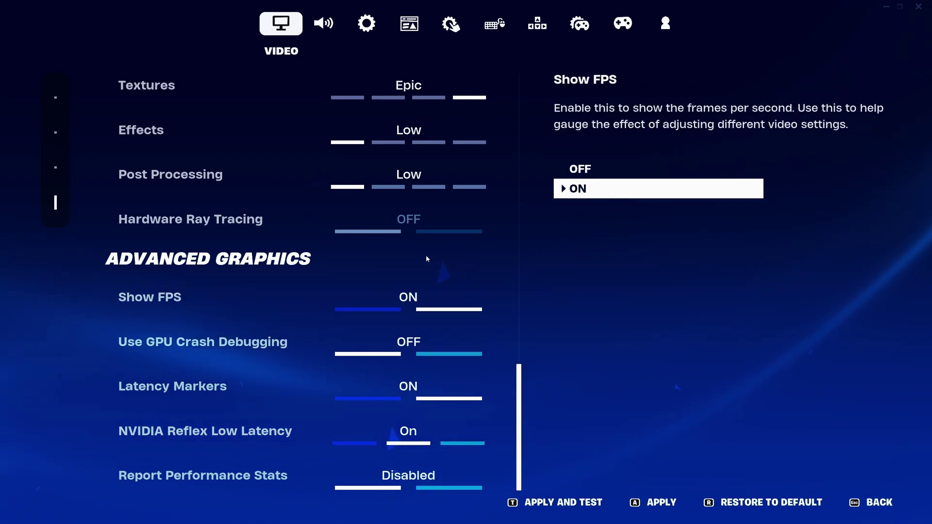
left_click(325, 27)
scroll(385, 165, "down", 4)
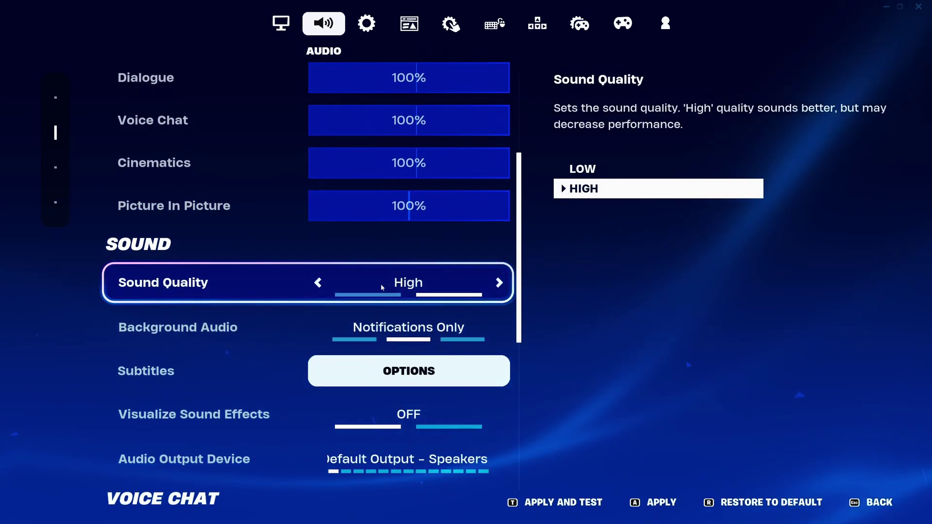
- Try Sound Quality on Low, return it to High, then move to the Game settings
left_click(318, 282)
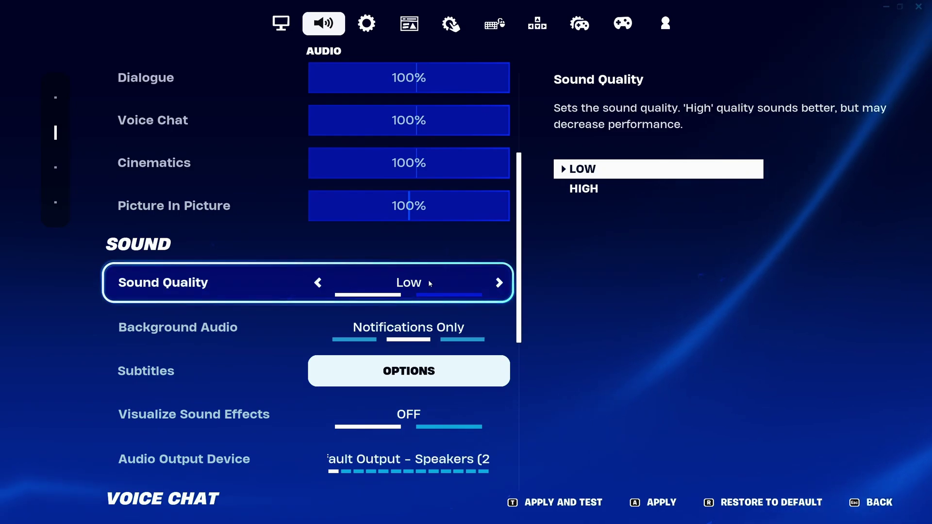
left_click(501, 282)
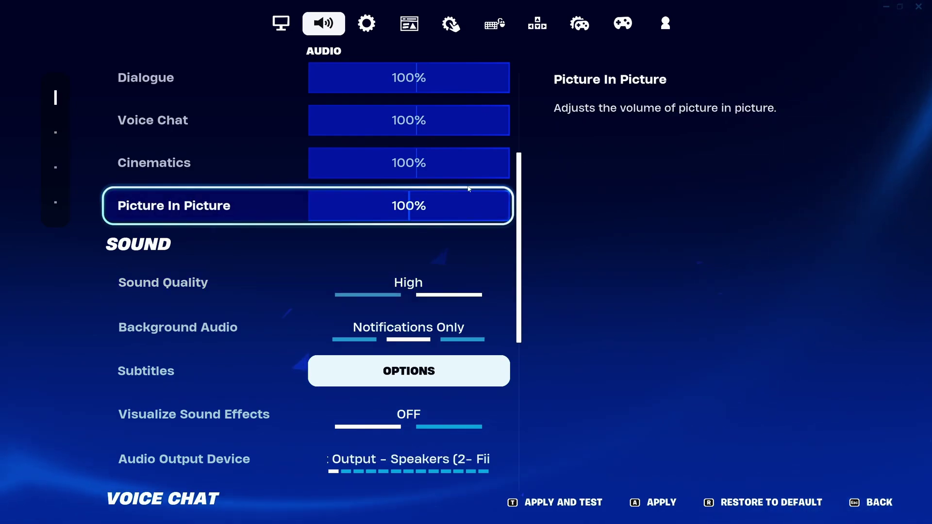
left_click(360, 31)
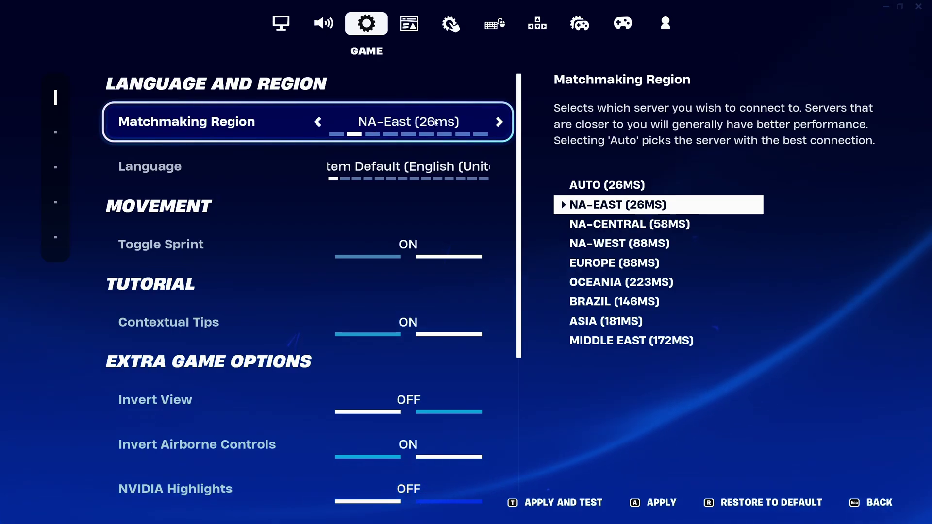
scroll(334, 291, "down", 5)
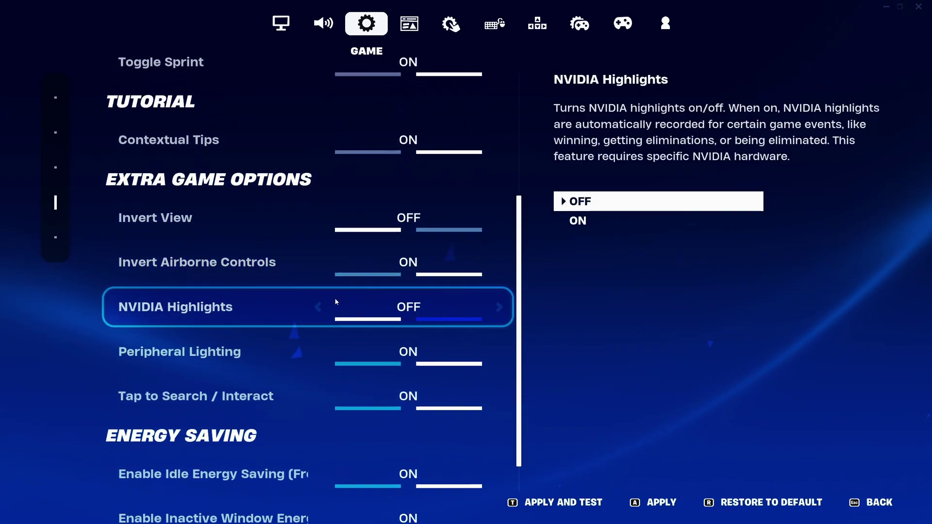
scroll(335, 302, "down", 1)
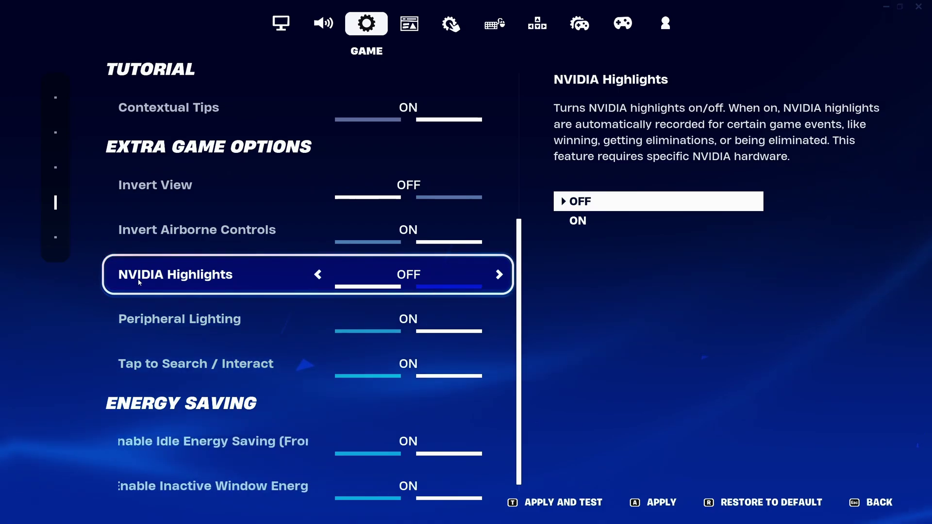